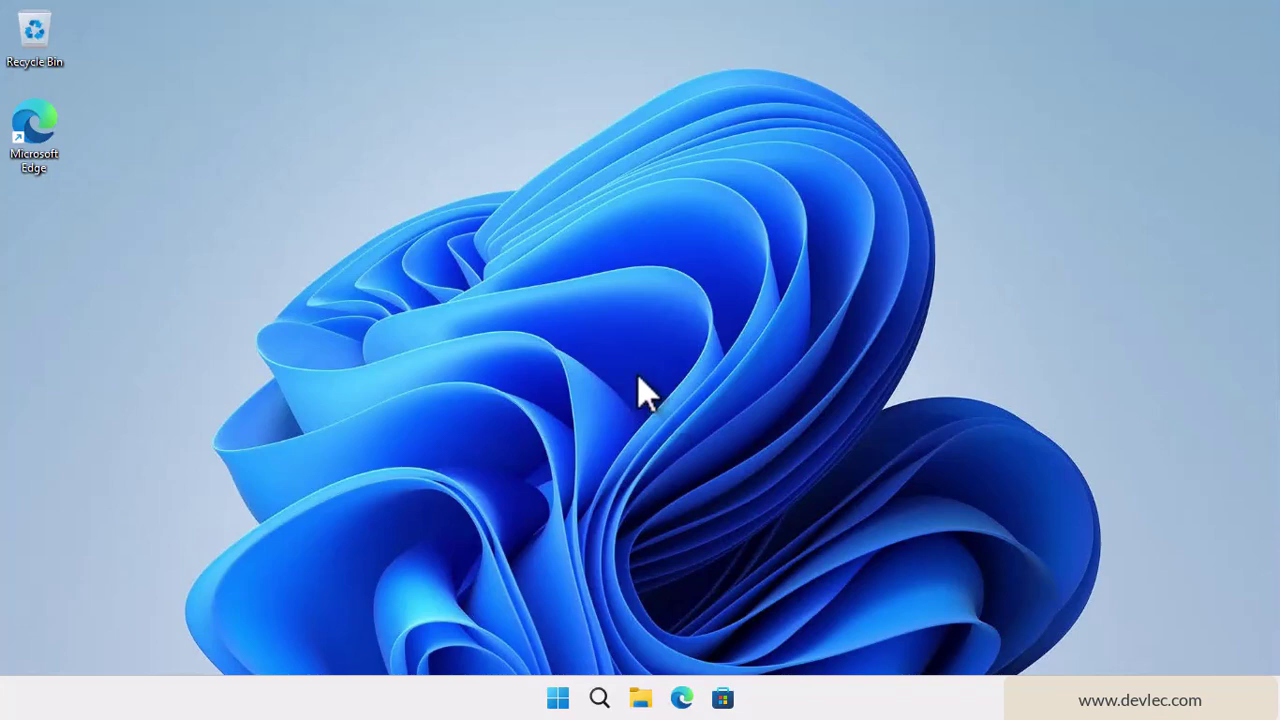
{"action": "key", "text": "super+r"}
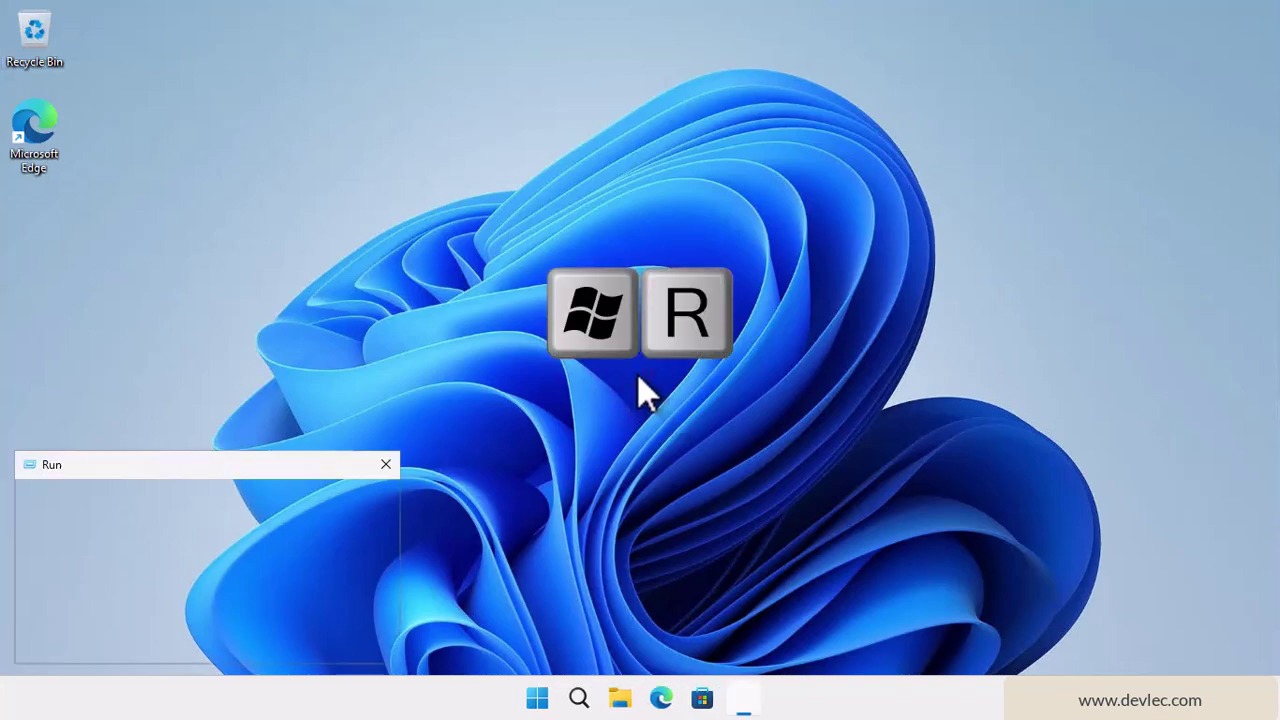
{"action": "type", "text": "cmd"}
{"action": "key", "text": "Return"}
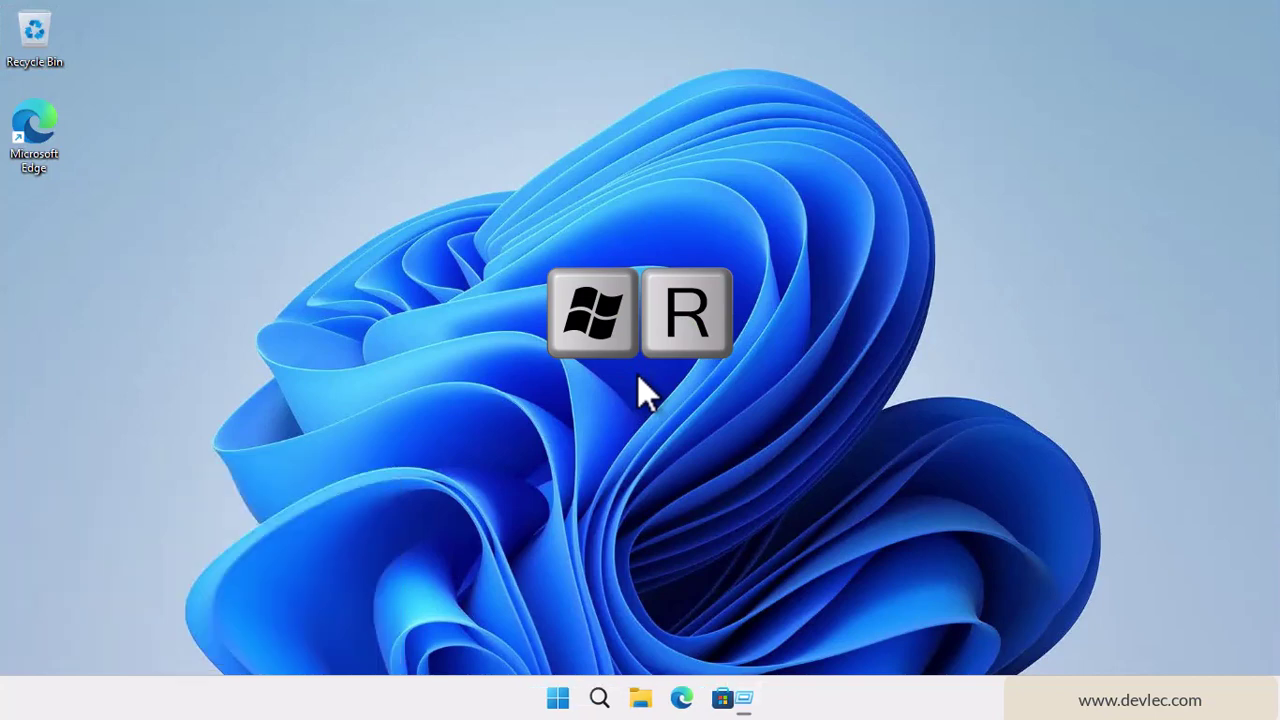
{"action": "left_click", "coordinate": [1124, 166]}
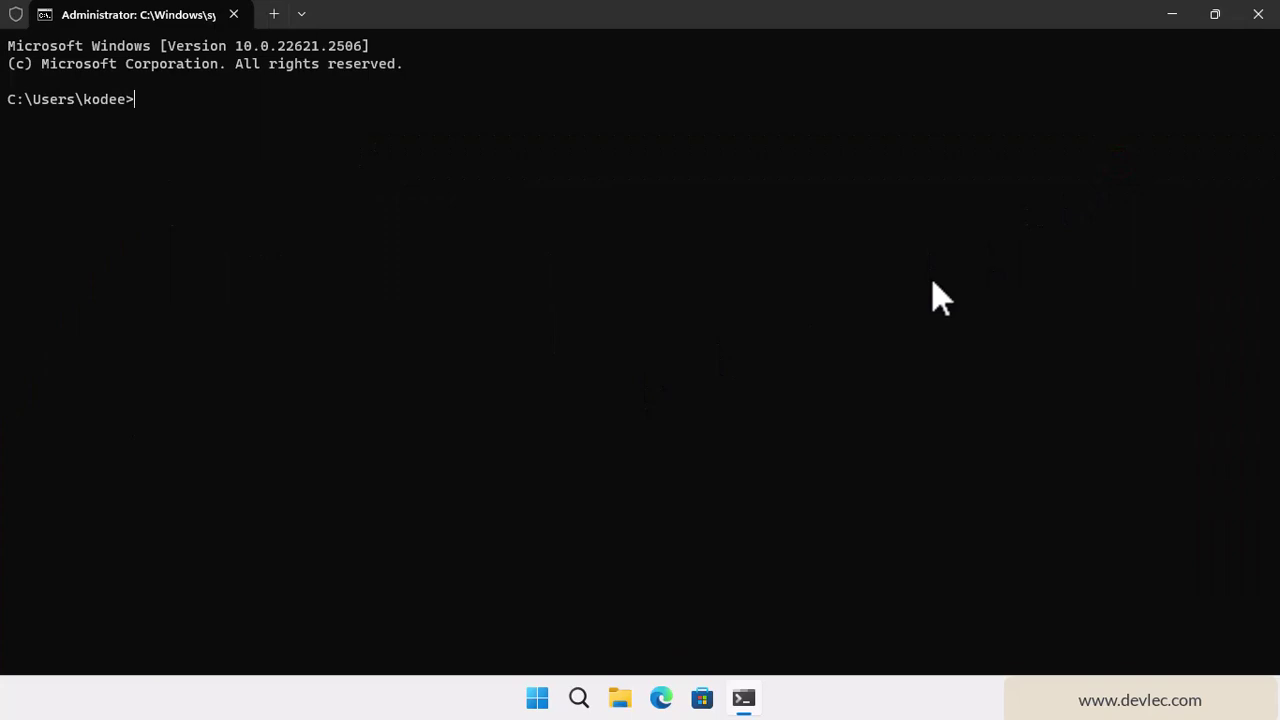
{"action": "type", "text": "start https://dot."}
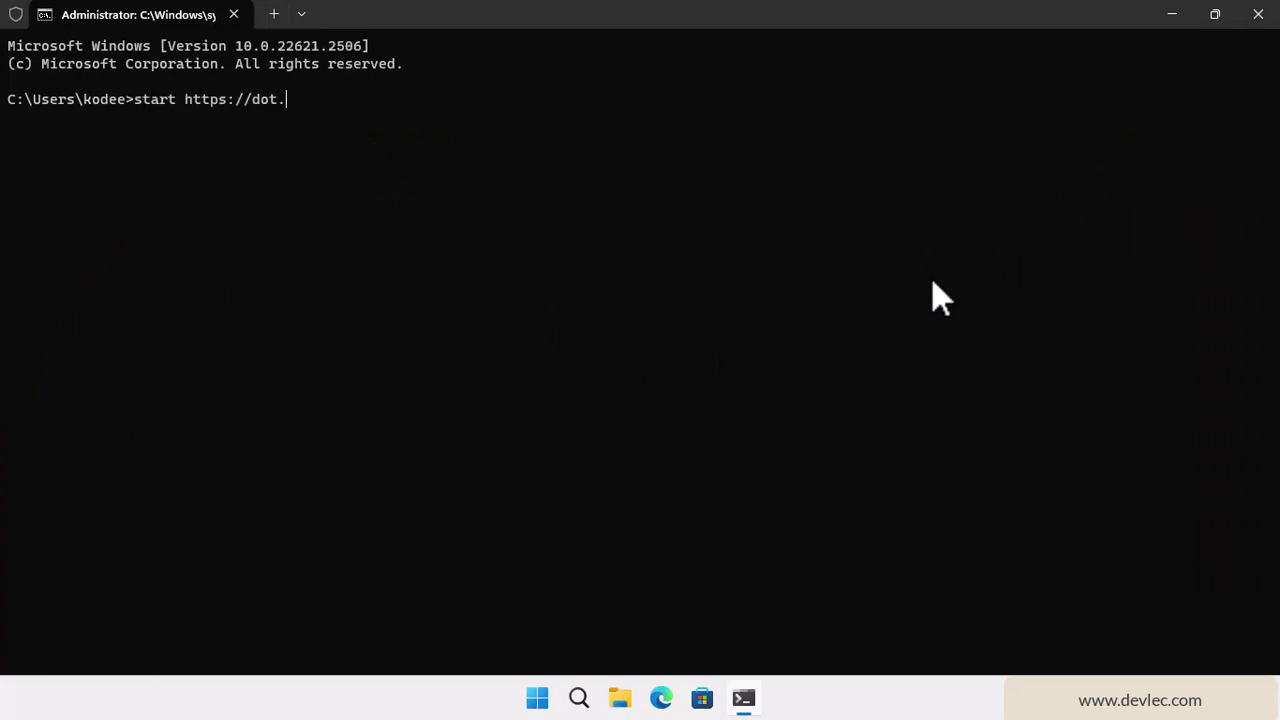
{"action": "type", "text": "net"}
{"action": "key", "text": "Return"}
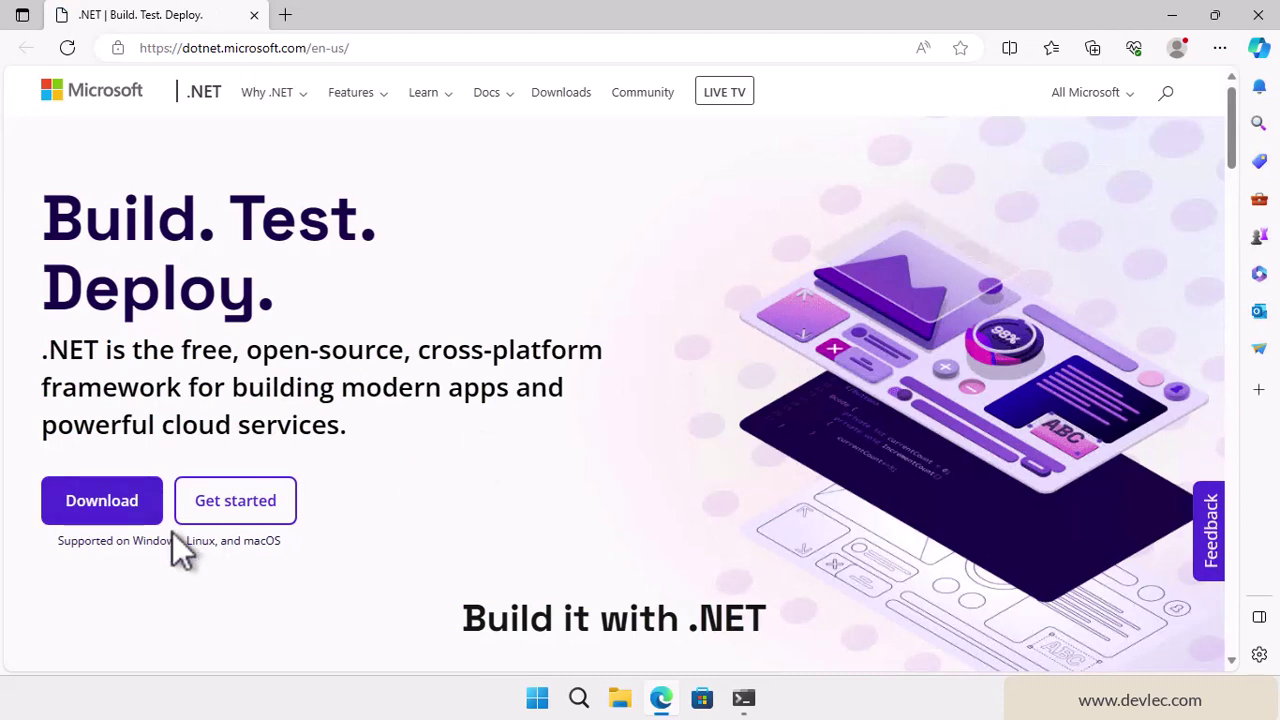
Download the .NET 8.0 SDK x64 installer for Windows from the .NET download page
{"action": "left_click", "coordinate": [106, 516]}
{"action": "scroll", "coordinate": [106, 521], "scroll_direction": "down", "scroll_amount": 1}
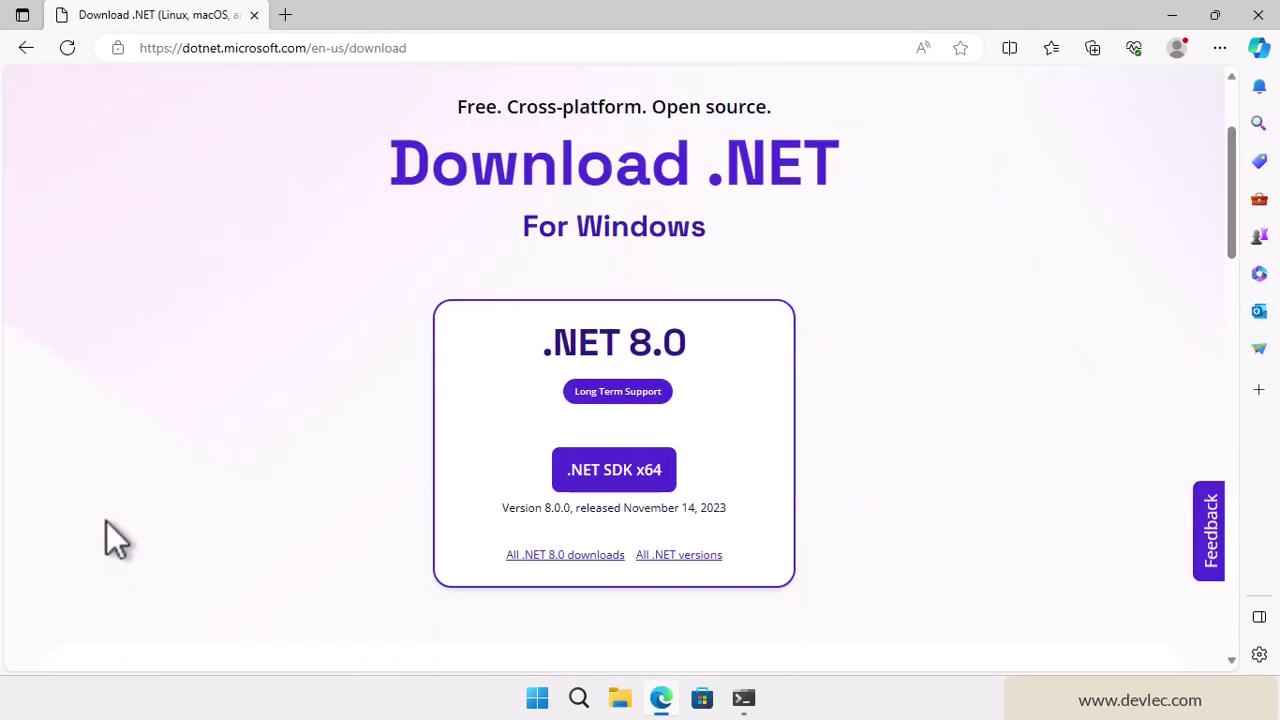
{"action": "left_click", "coordinate": [722, 352]}
{"action": "left_click", "coordinate": [662, 485]}
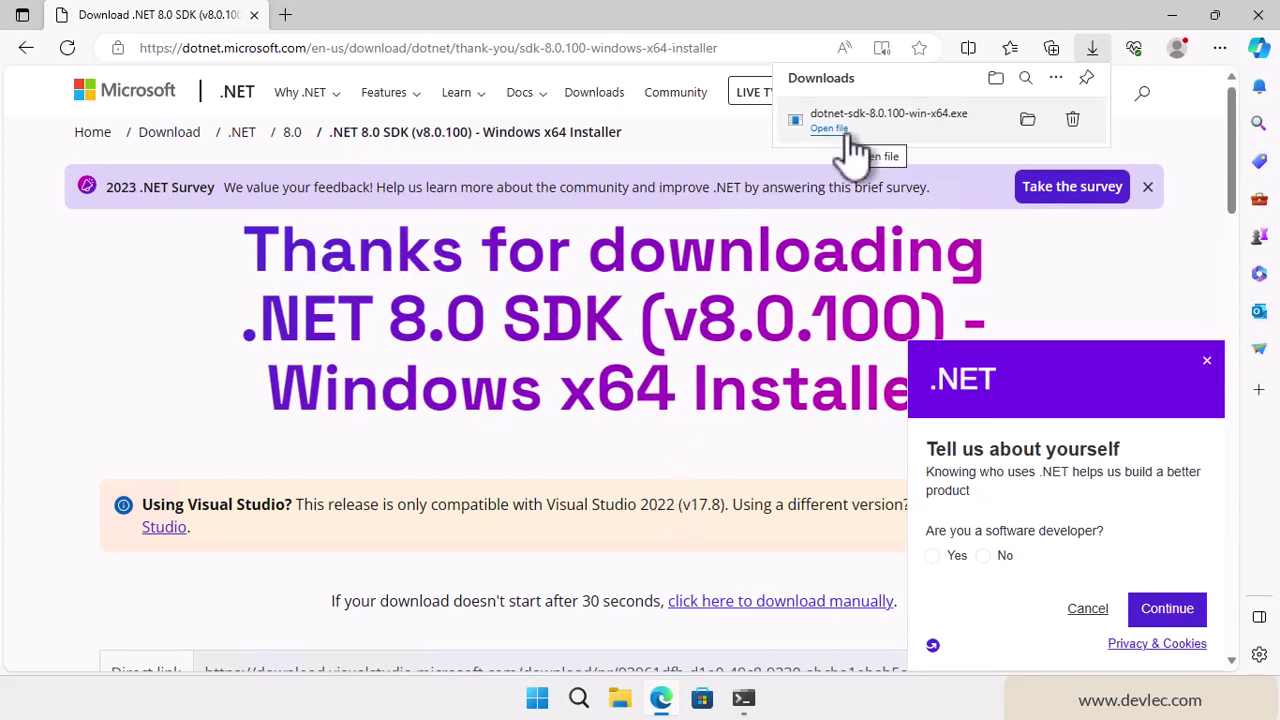
Run dotnet-sdk-8.0.100-win-x64 from the Downloads folder and close the File Explorer and browser windows
{"action": "left_click", "coordinate": [1027, 119]}
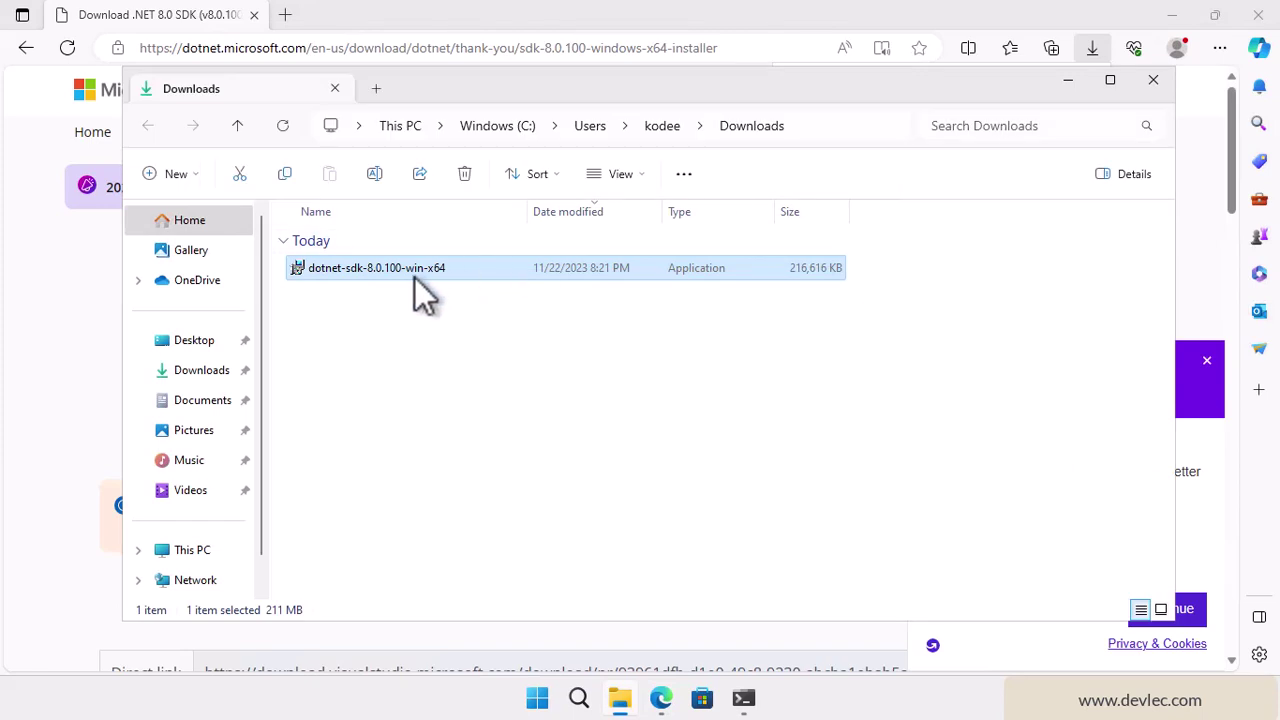
{"action": "double_click", "coordinate": [414, 277]}
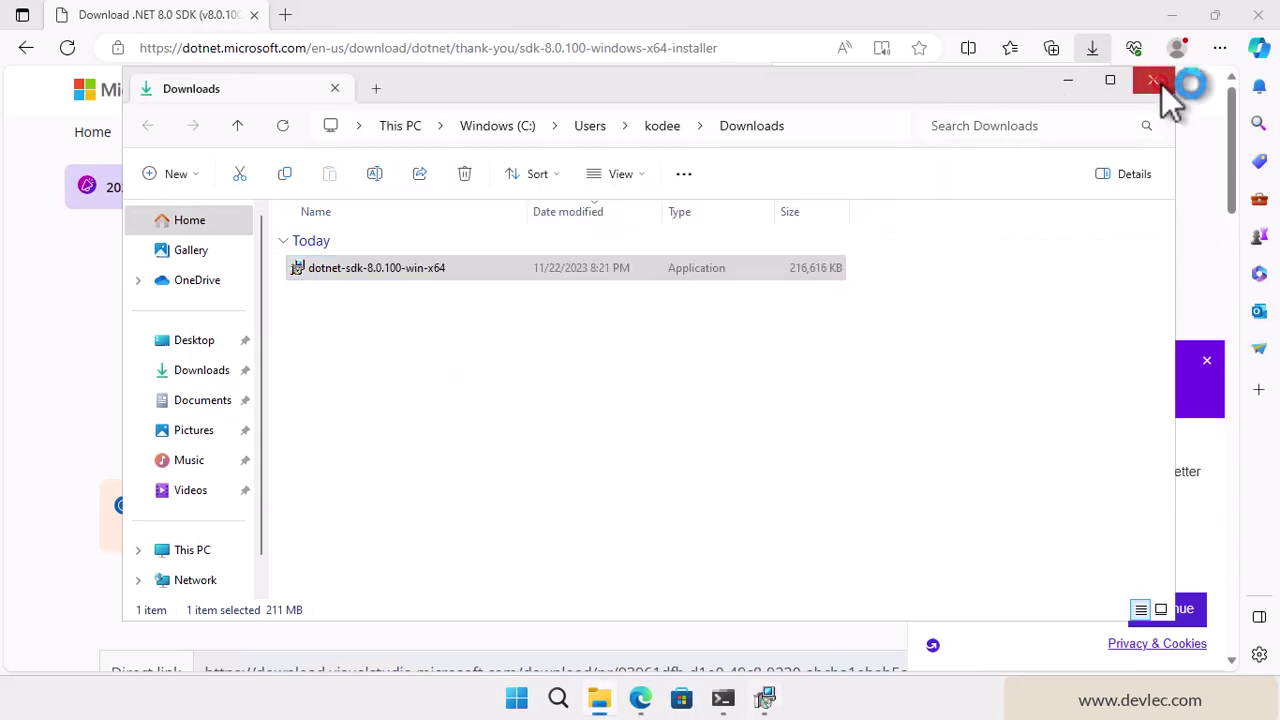
{"action": "left_click", "coordinate": [1158, 81]}
{"action": "left_click", "coordinate": [1256, 14]}
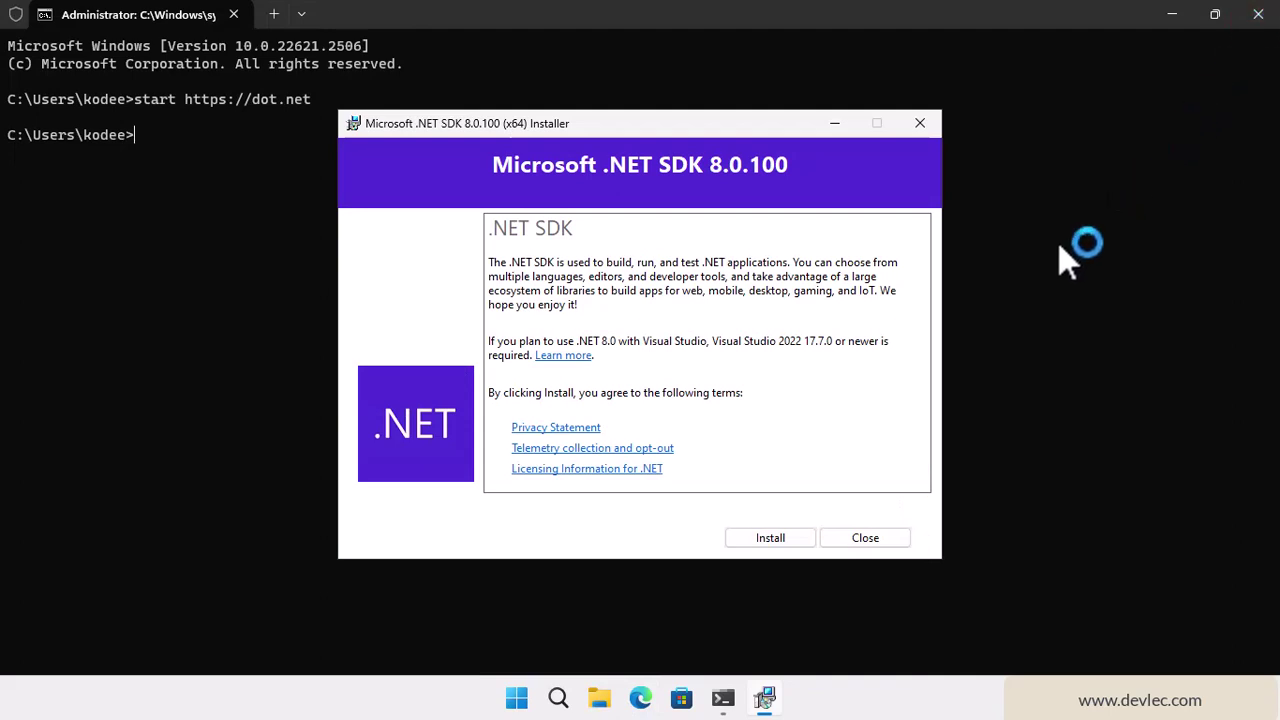
Install the Microsoft .NET SDK 8.0.100, closing the Command Prompt and the finished installer
{"action": "left_click", "coordinate": [805, 546]}
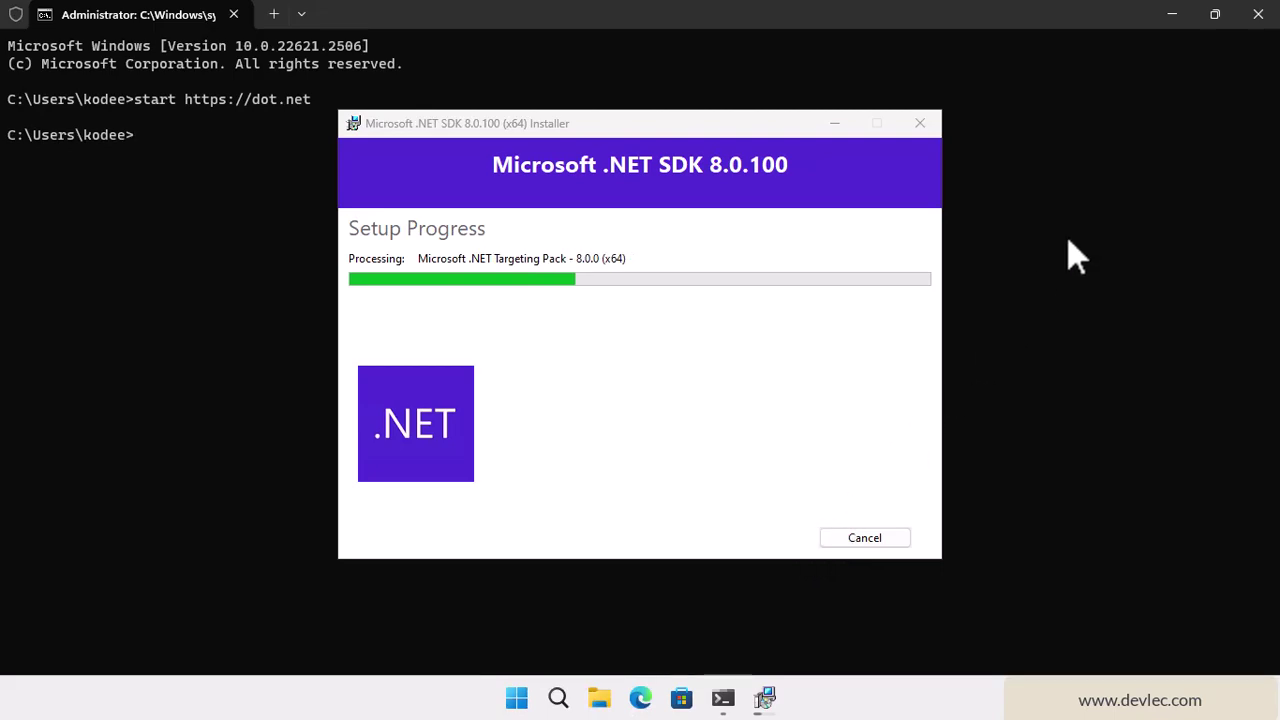
{"action": "left_click", "coordinate": [1257, 14]}
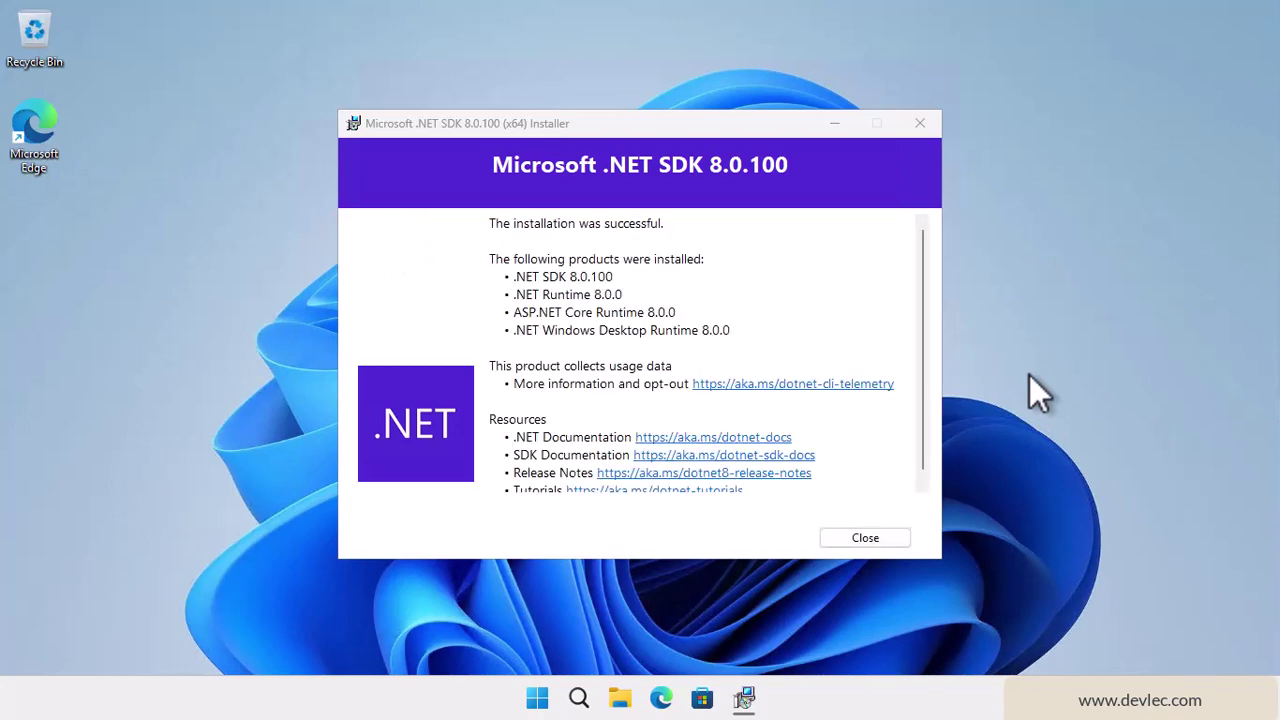
{"action": "left_click", "coordinate": [893, 538]}
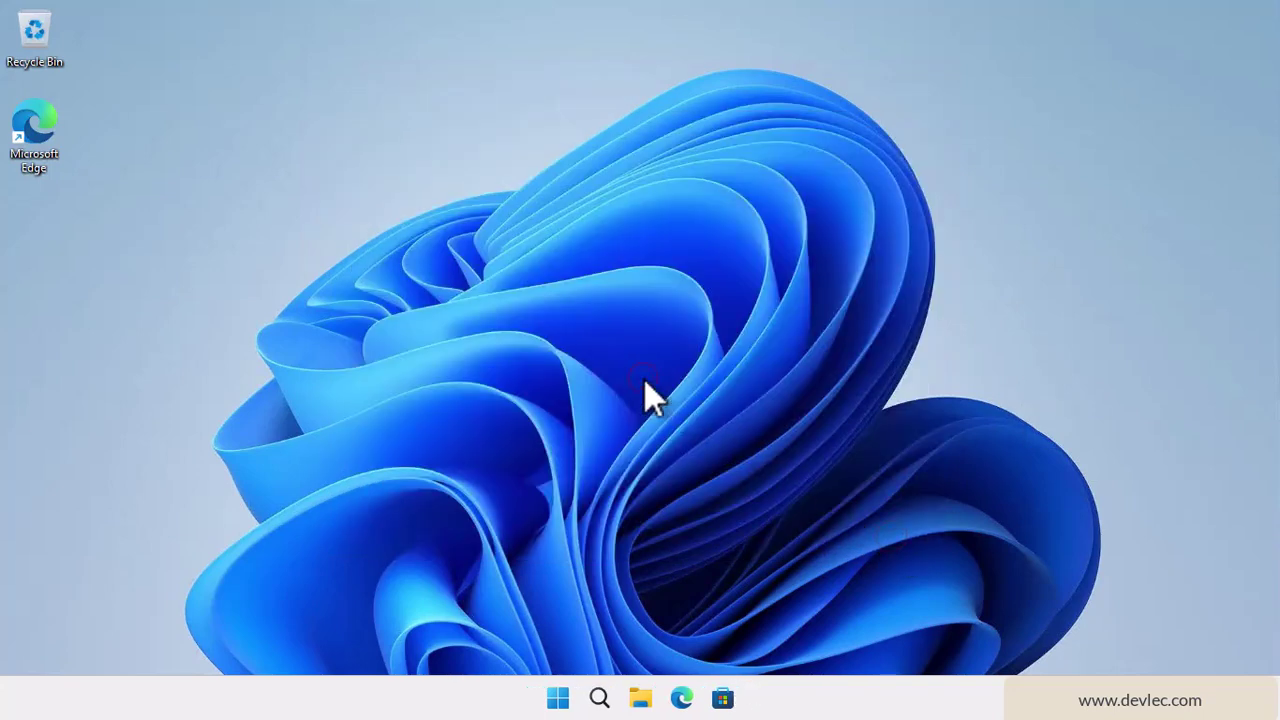
Open a new Command Prompt and check the installed .NET SDK version with dotnet --version
{"action": "key", "text": "super+r"}
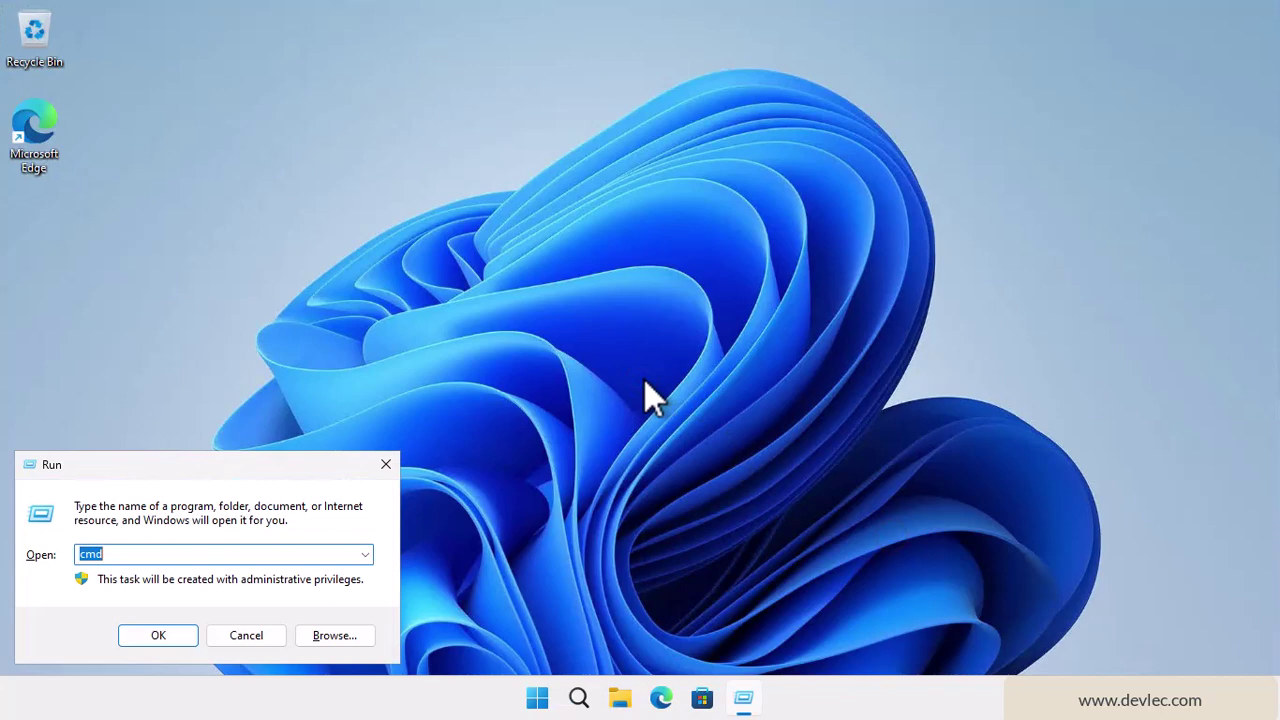
{"action": "key", "text": "Return"}
{"action": "type", "text": "do"}
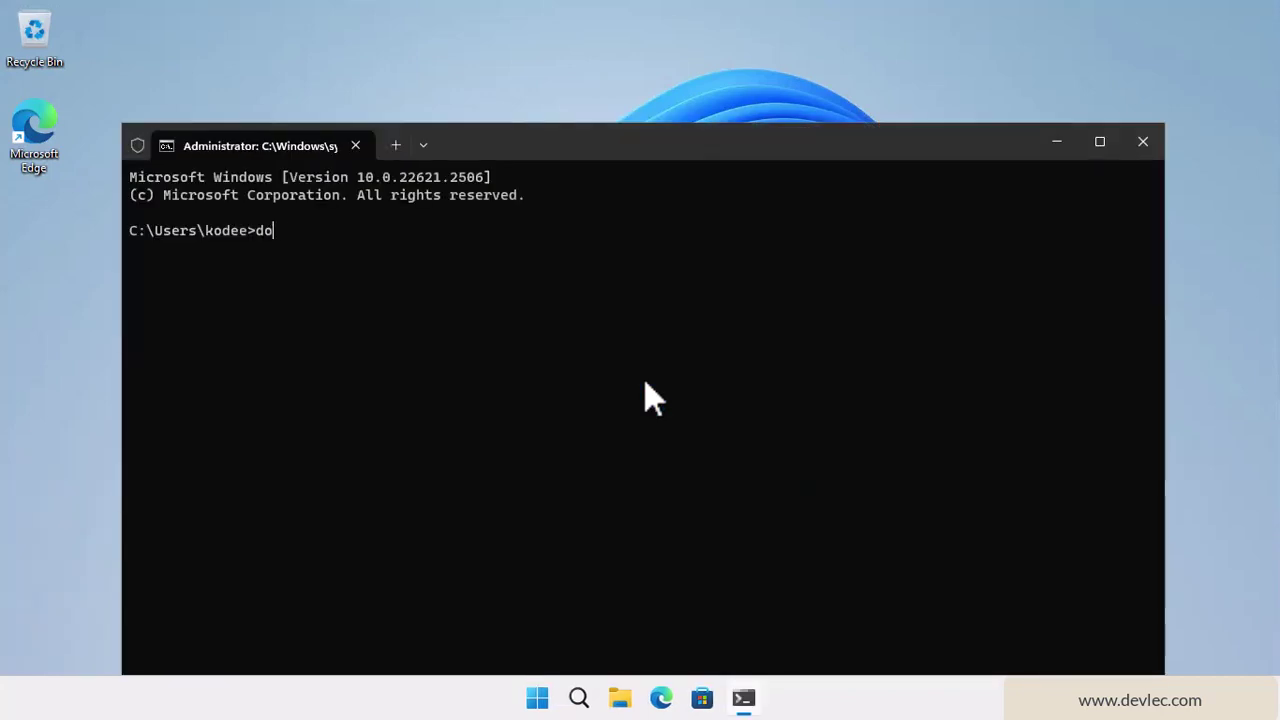
{"action": "type", "text": "tnet --version"}
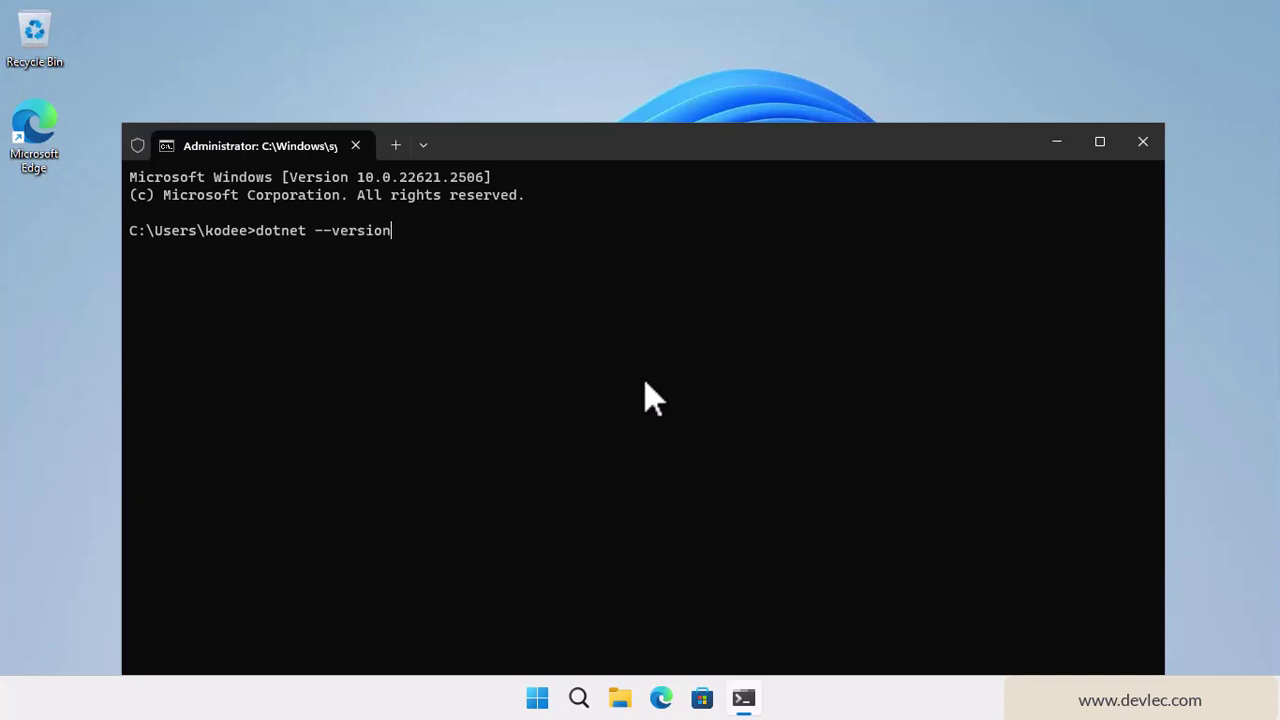
{"action": "key", "text": "Return"}
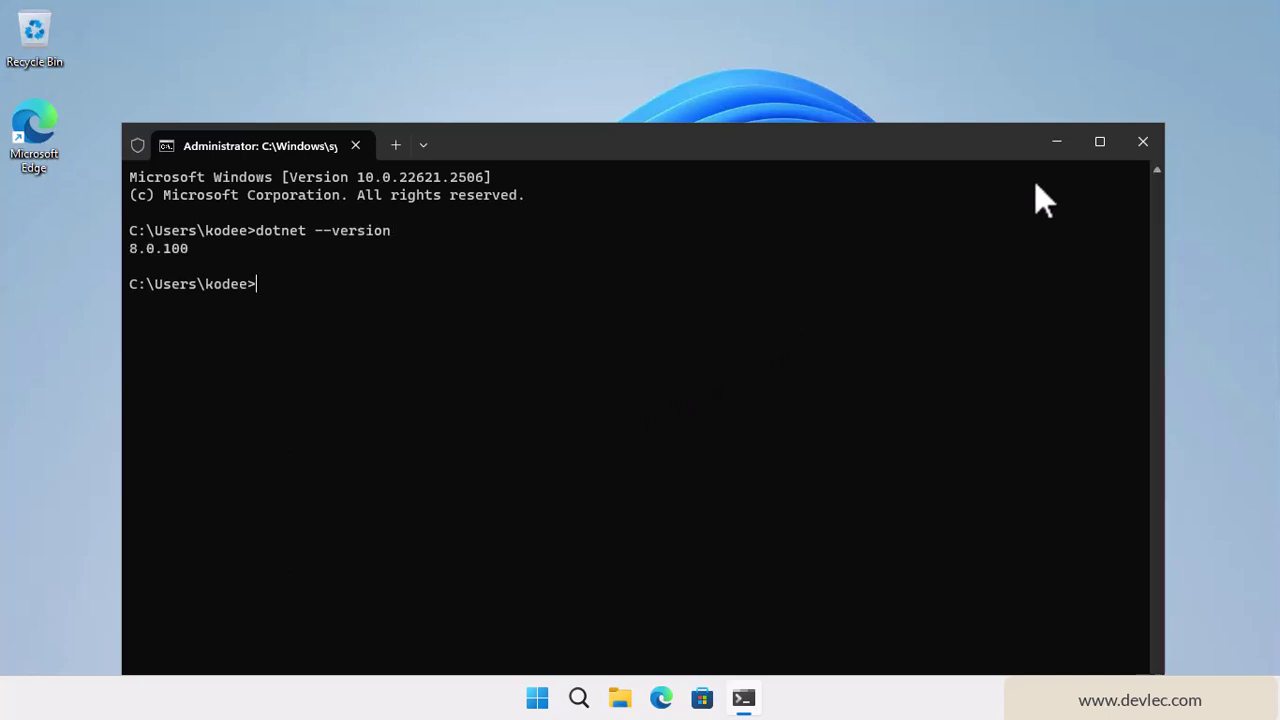
{"action": "left_click", "coordinate": [1100, 142]}
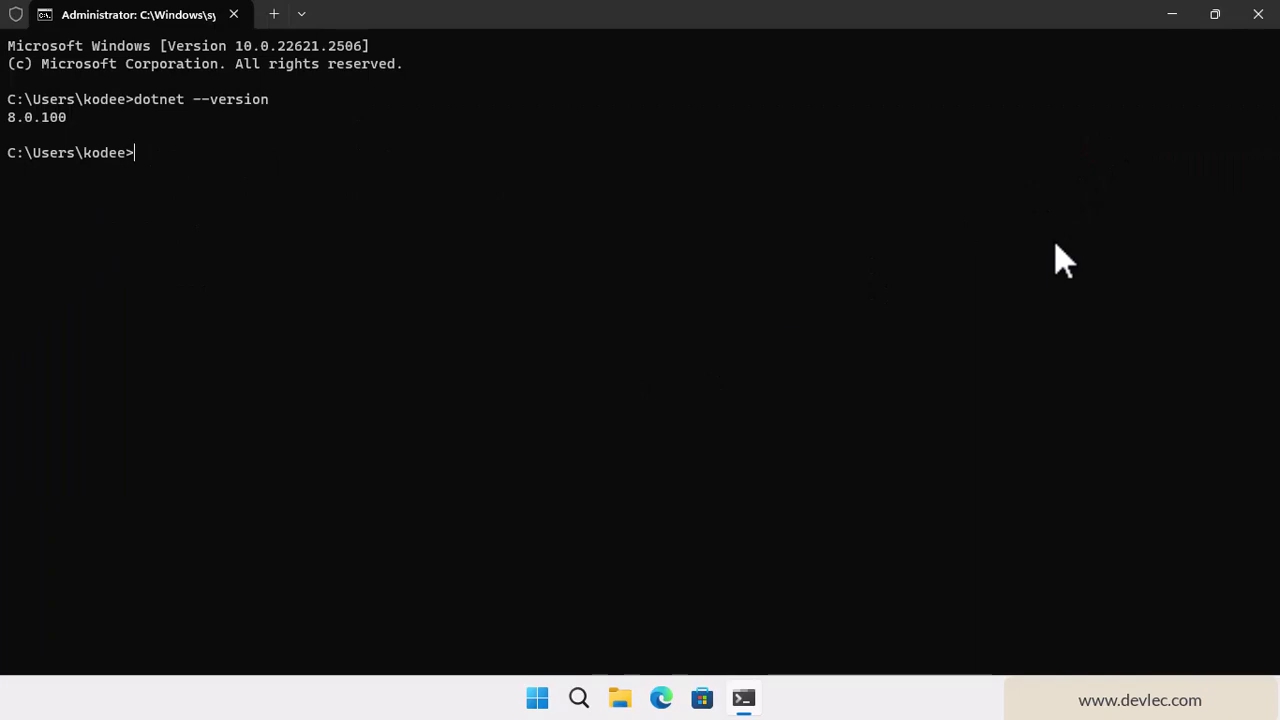
{"action": "type", "text": "st"}
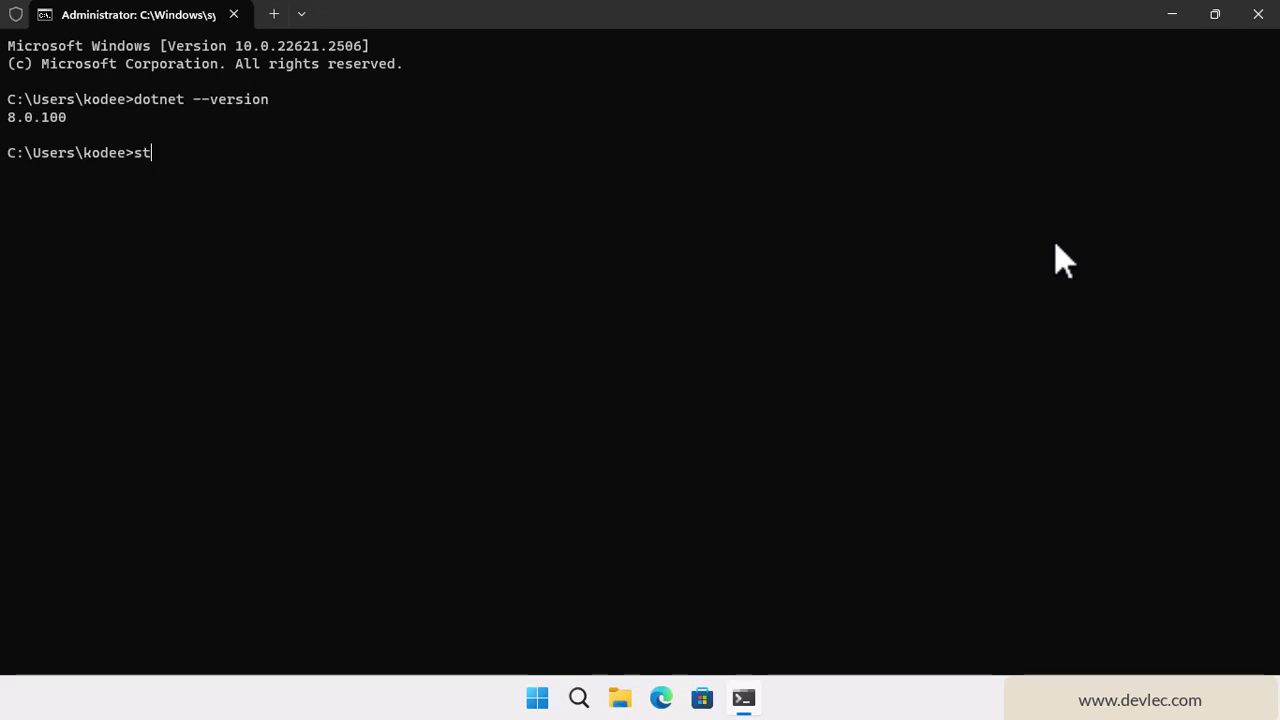
{"action": "type", "text": "art https://"}
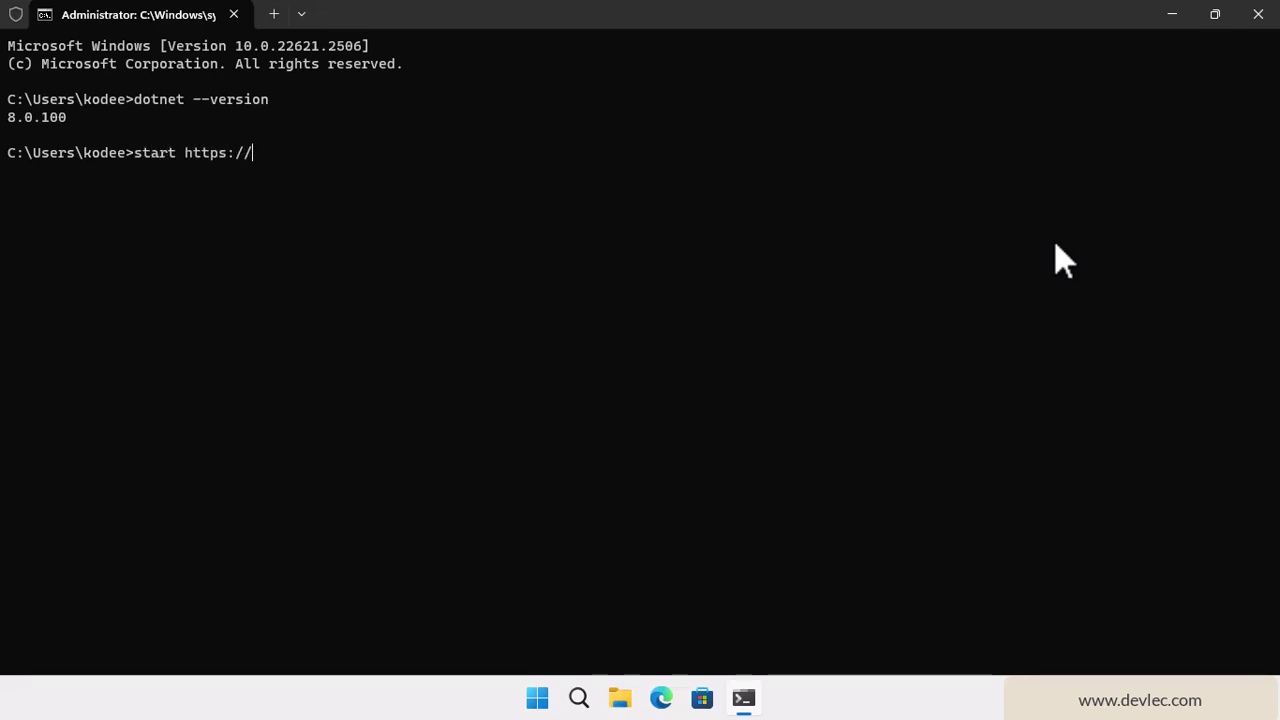
{"action": "type", "text": "code.visual"}
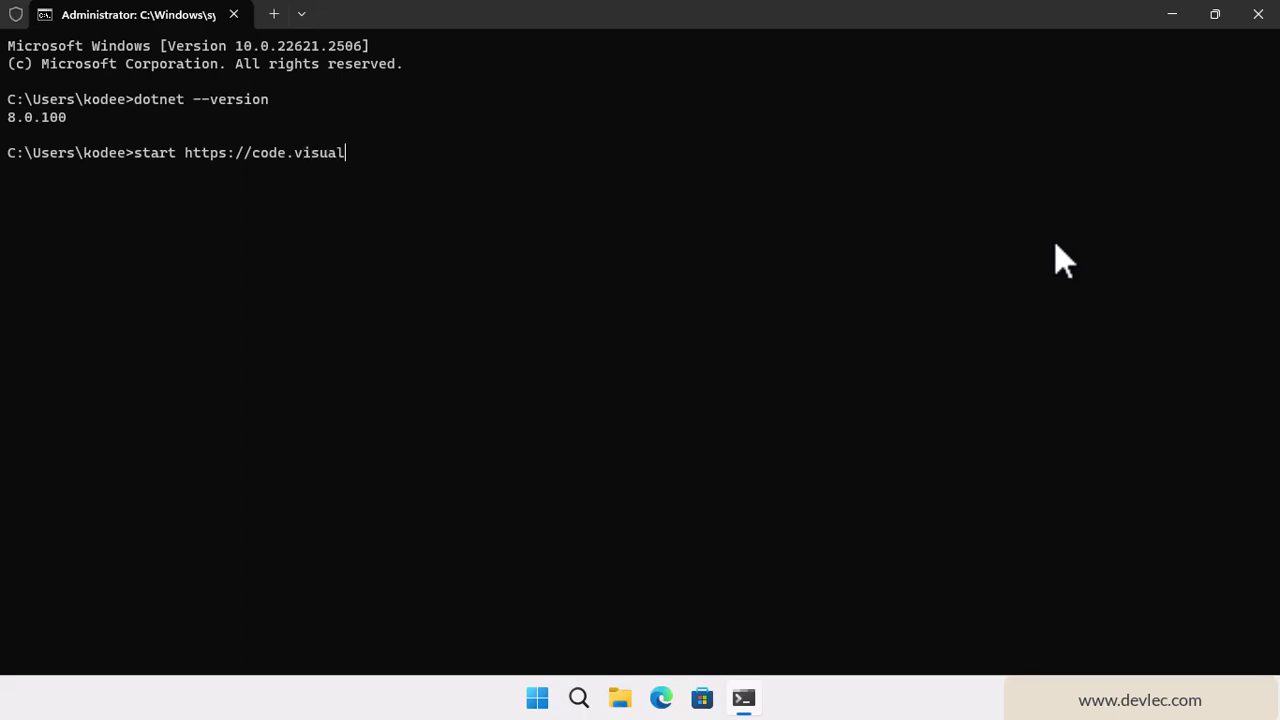
{"action": "type", "text": "studio.com"}
{"action": "key", "text": "Return"}
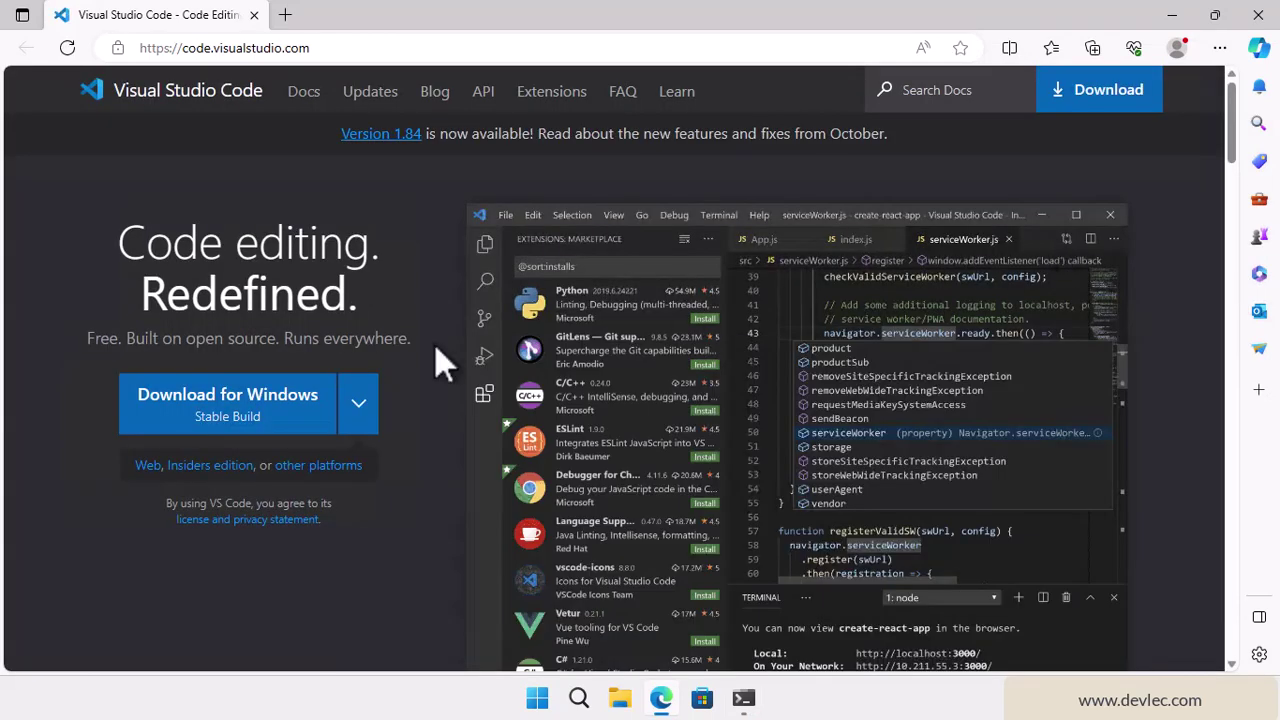
Download the default stable Windows build of Visual Studio Code and return to the site's home page
{"action": "left_click", "coordinate": [289, 417]}
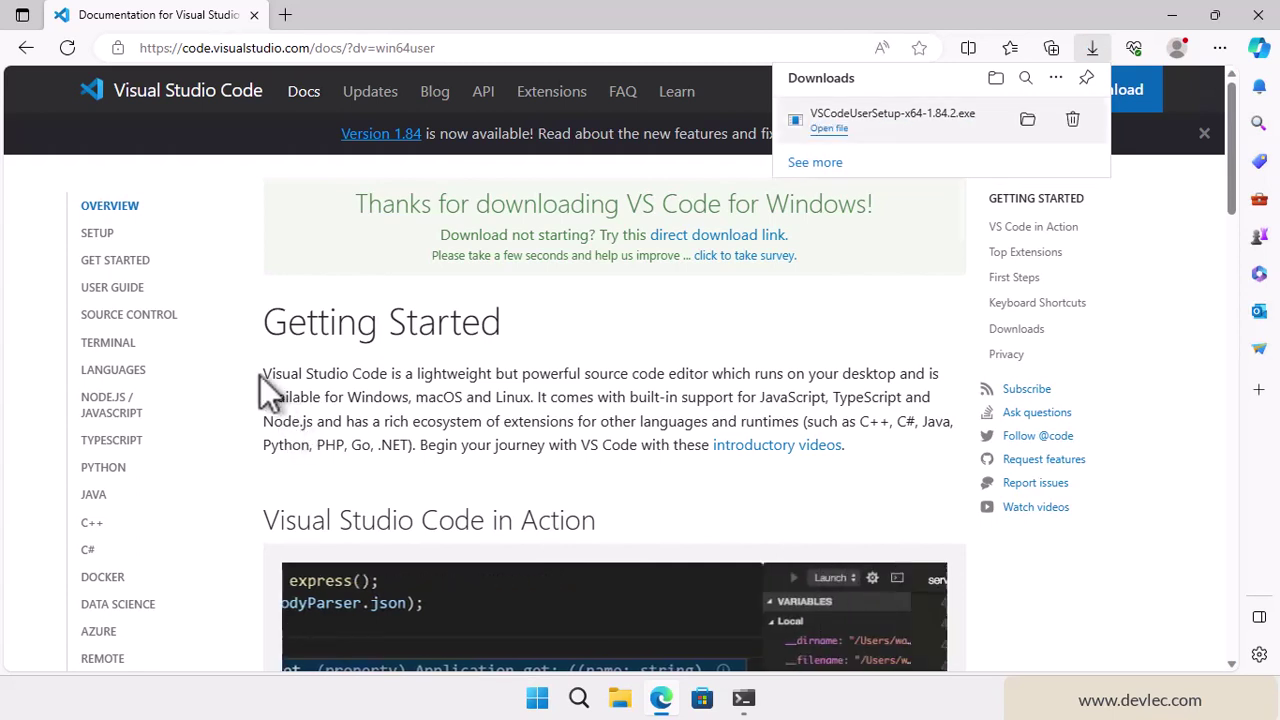
{"action": "left_click", "coordinate": [27, 48]}
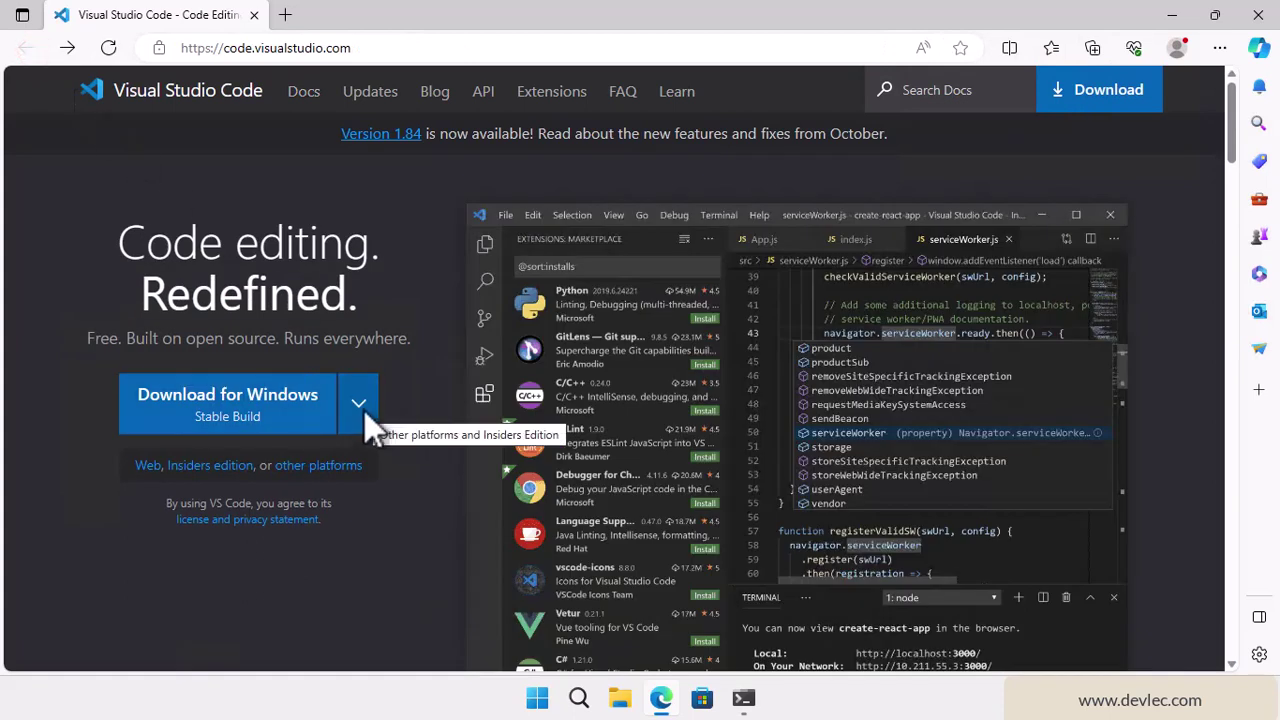
Find the other Visual Studio Code downloads and download the x64 System Installer for Windows
{"action": "left_click", "coordinate": [364, 410]}
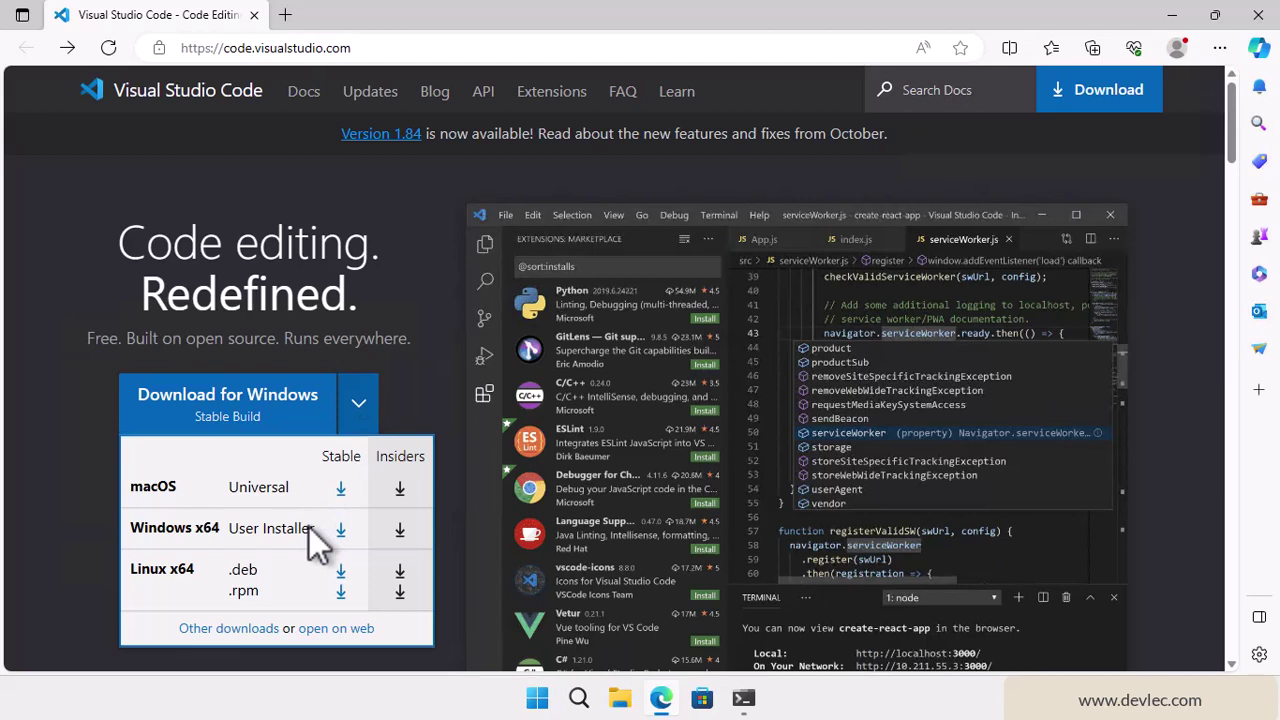
{"action": "left_click", "coordinate": [229, 630]}
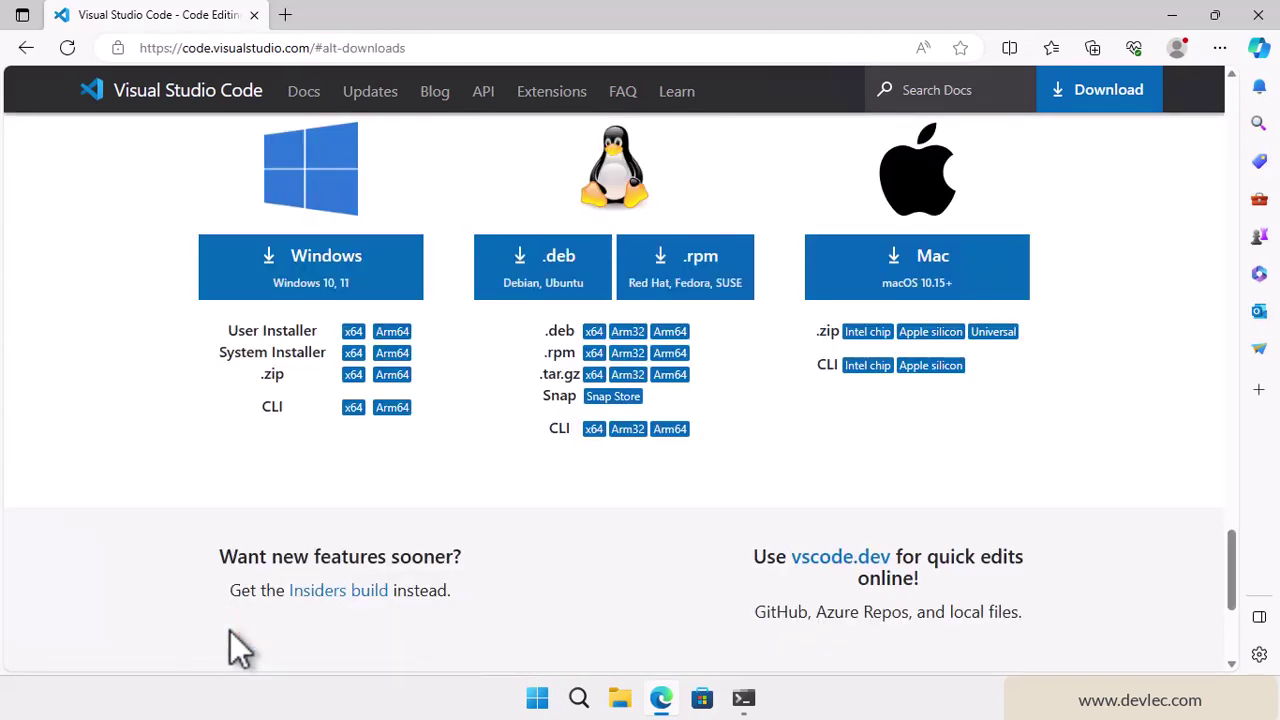
{"action": "left_click", "coordinate": [211, 356]}
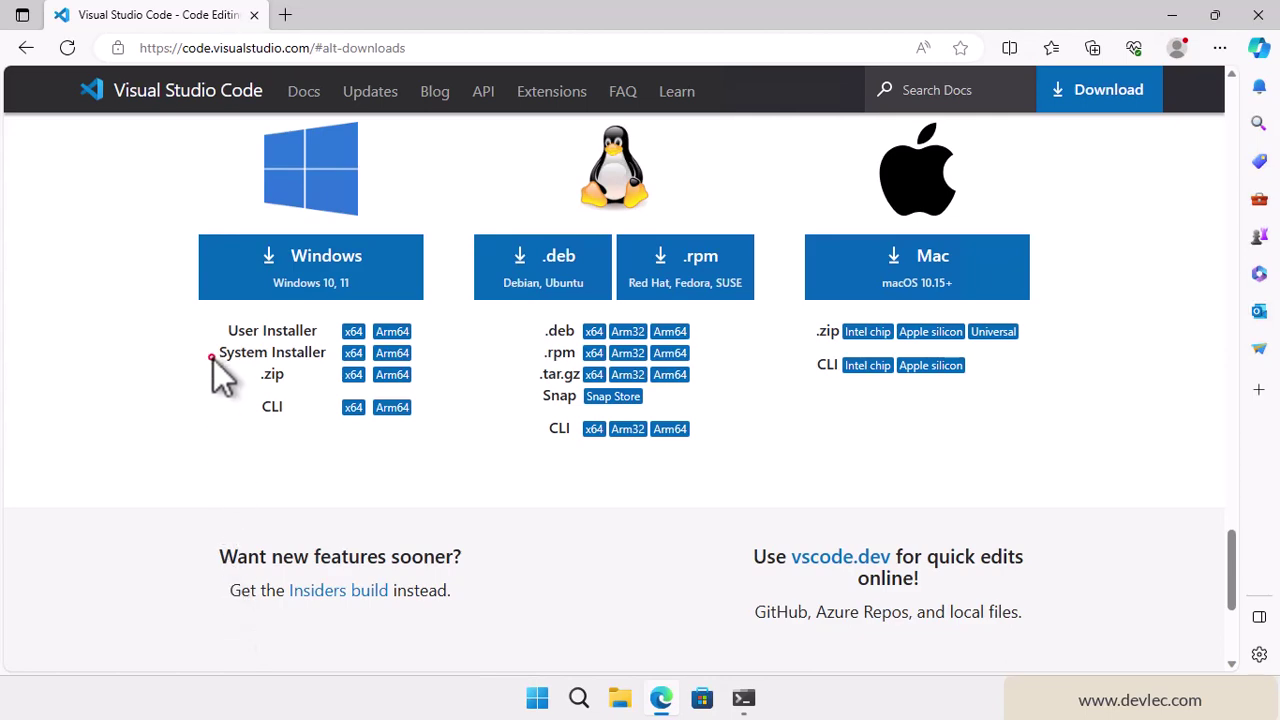
{"action": "left_click", "coordinate": [354, 358]}
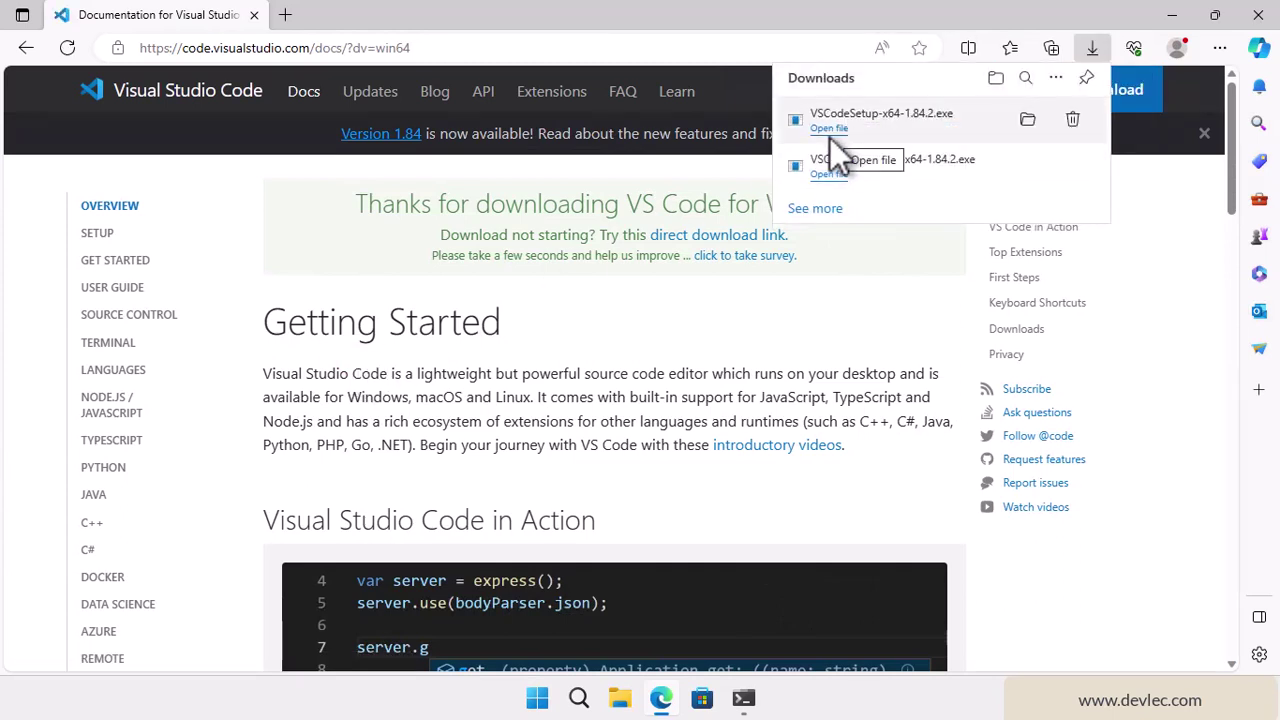
Run VSCodeSetup-x64-1.84.2 from the Downloads folder and close the File Explorer and browser windows
{"action": "left_click", "coordinate": [1027, 120]}
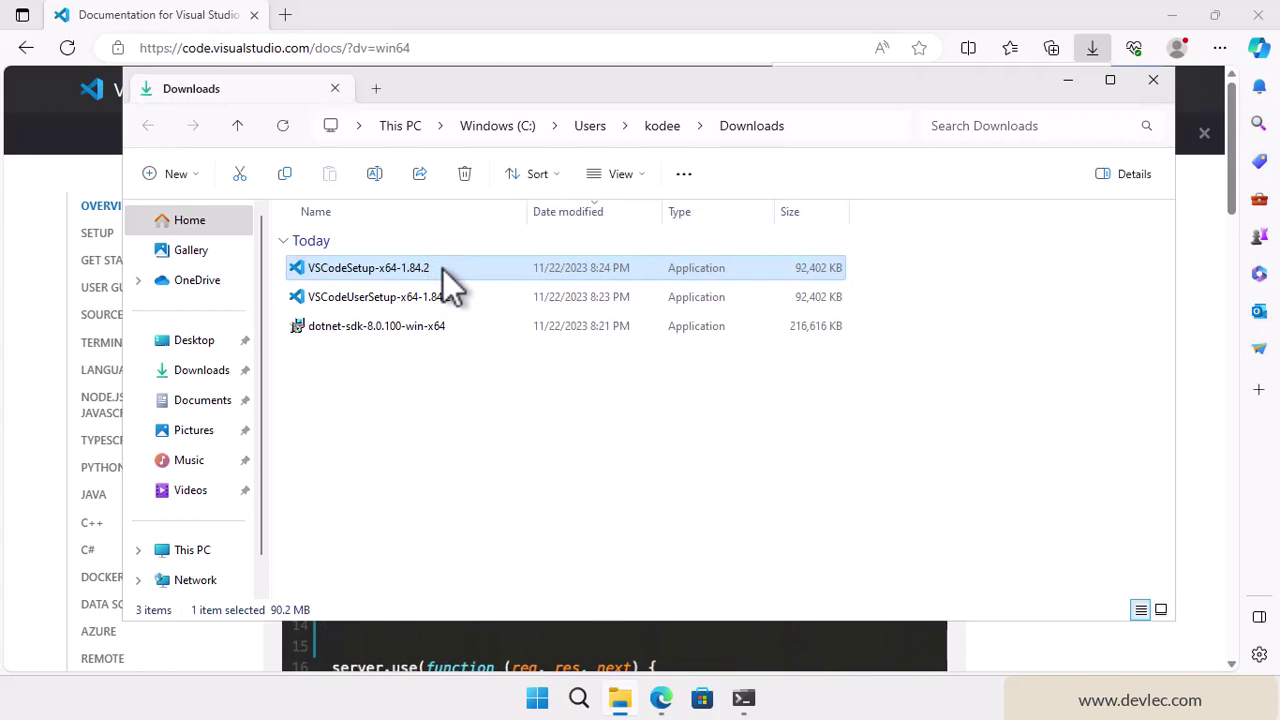
{"action": "double_click", "coordinate": [443, 269]}
{"action": "left_click", "coordinate": [1153, 80]}
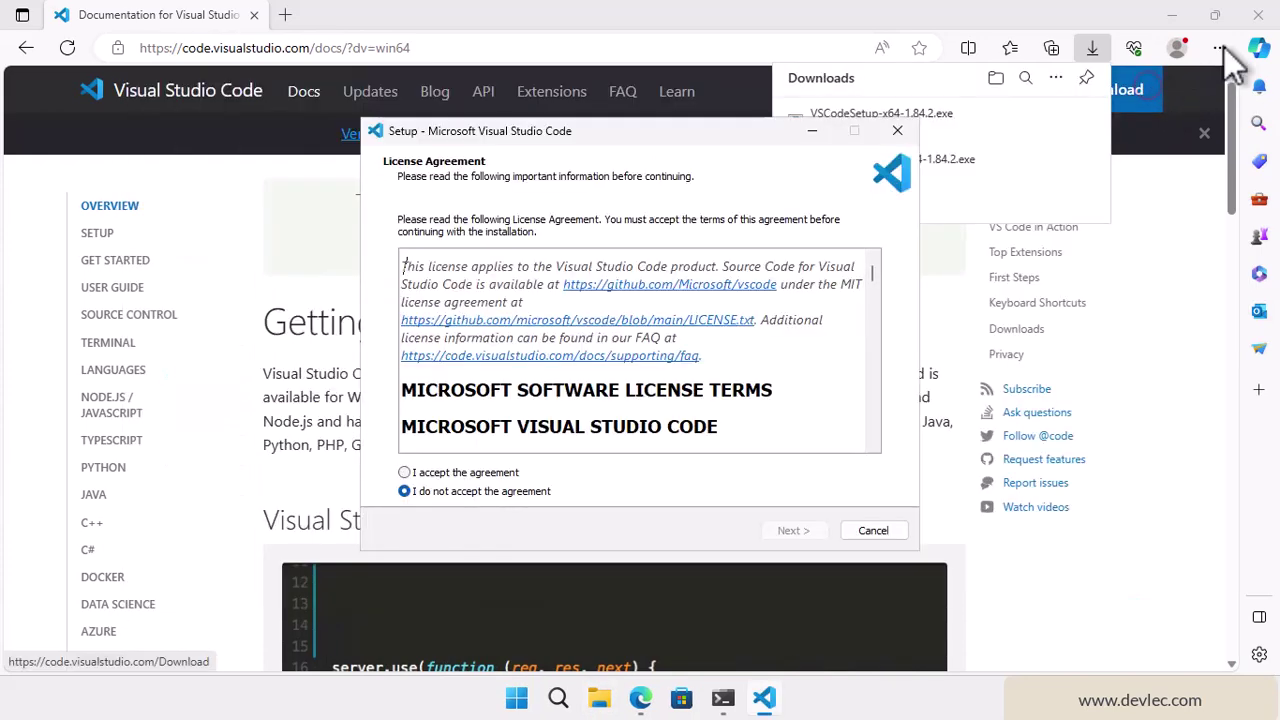
{"action": "left_click", "coordinate": [1258, 14]}
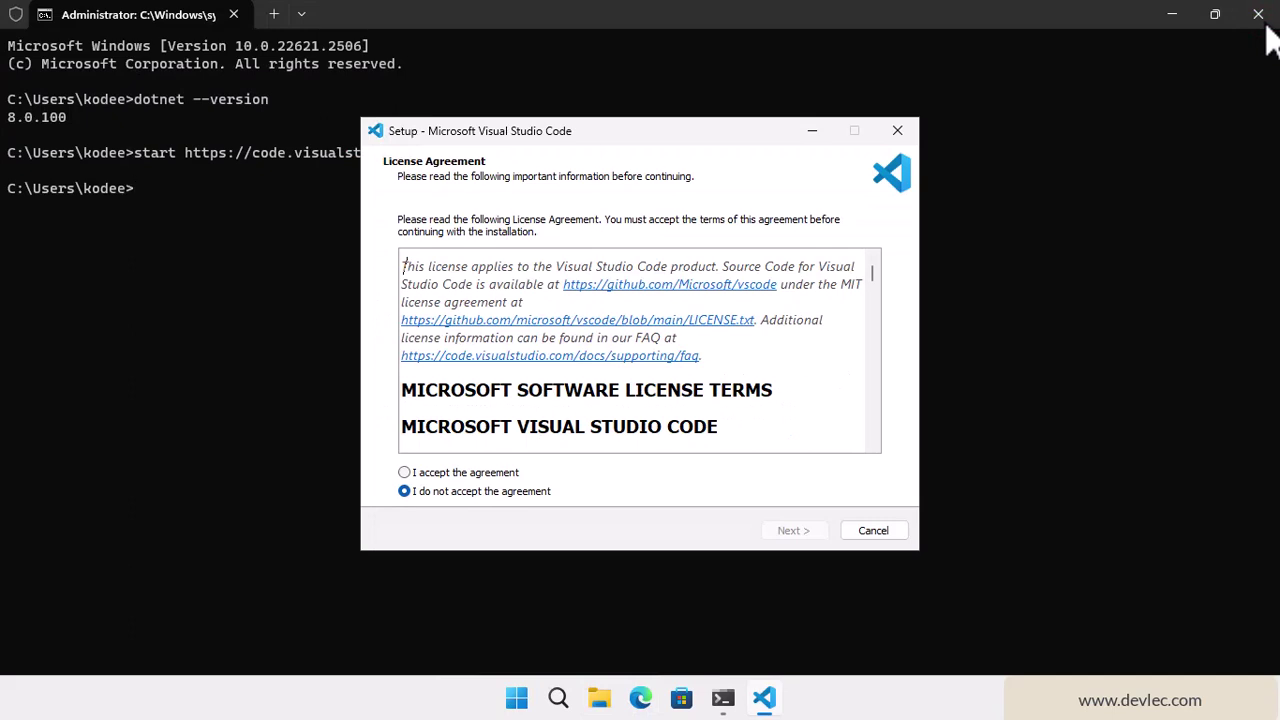
Accept the Visual Studio Code license agreement, keep the default setup options and start the installation
{"action": "left_click", "coordinate": [496, 474]}
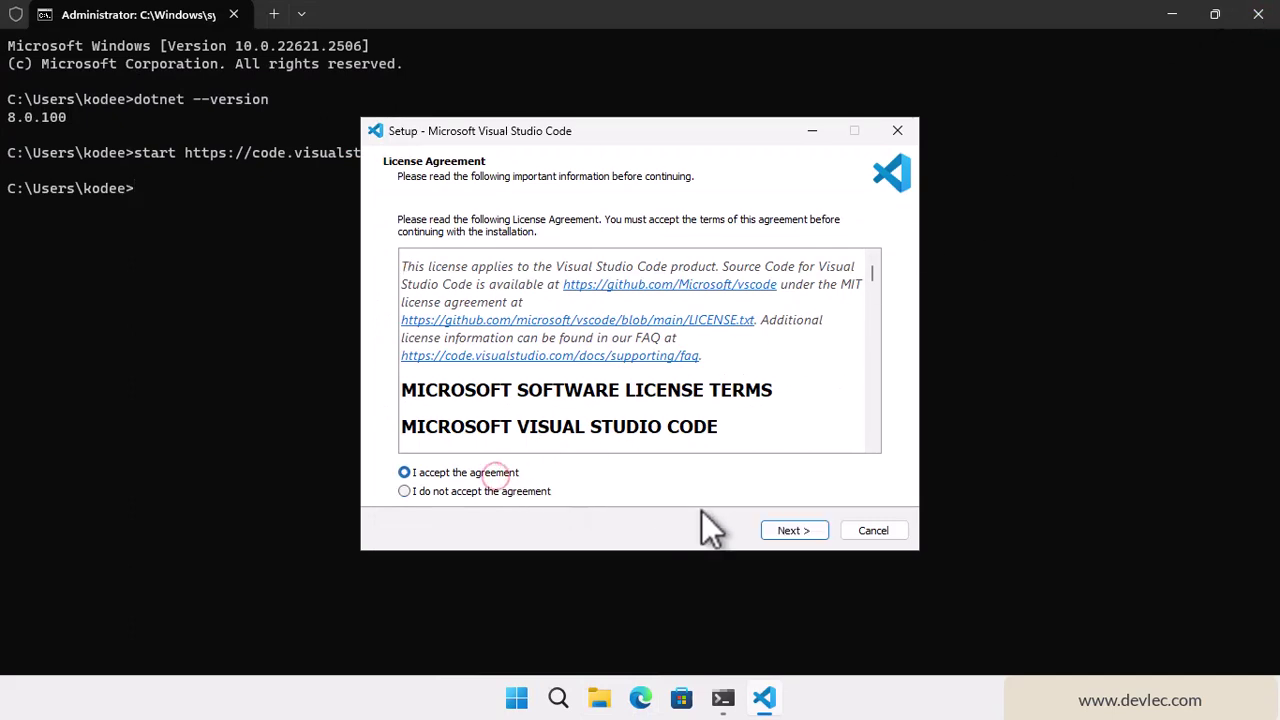
{"action": "left_click", "coordinate": [814, 531]}
{"action": "left_click", "coordinate": [816, 531]}
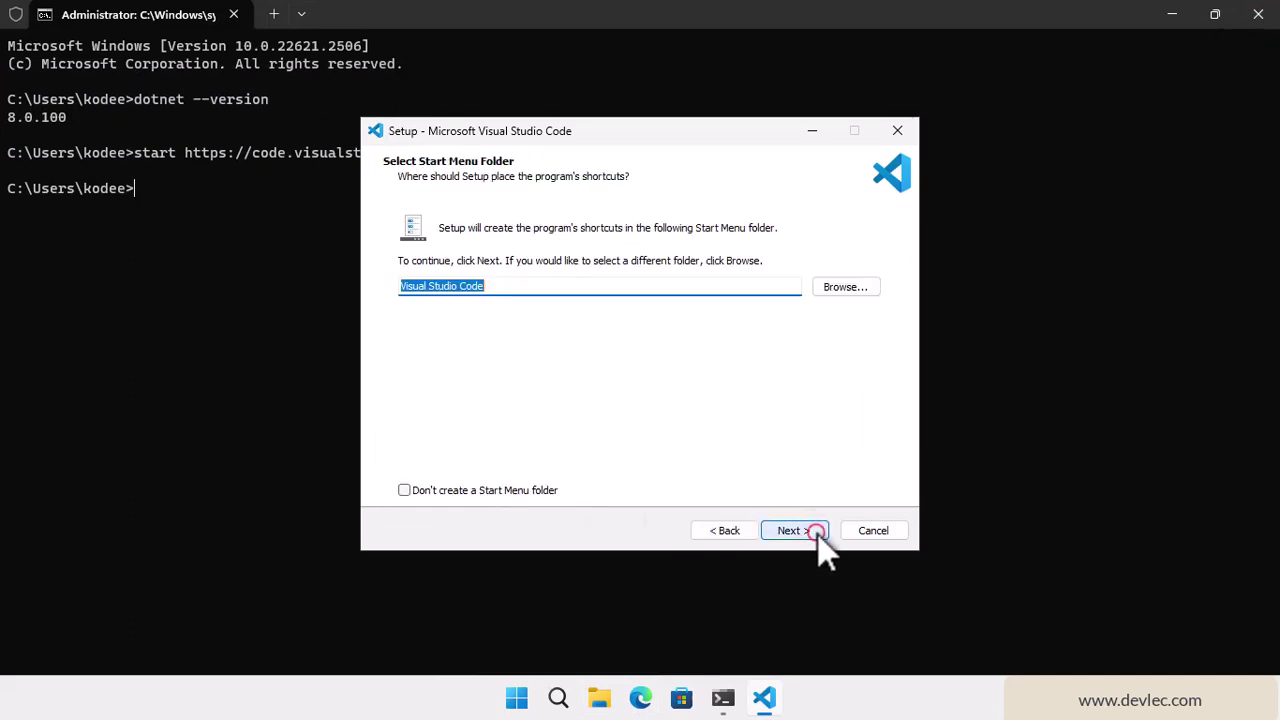
{"action": "left_click", "coordinate": [816, 531]}
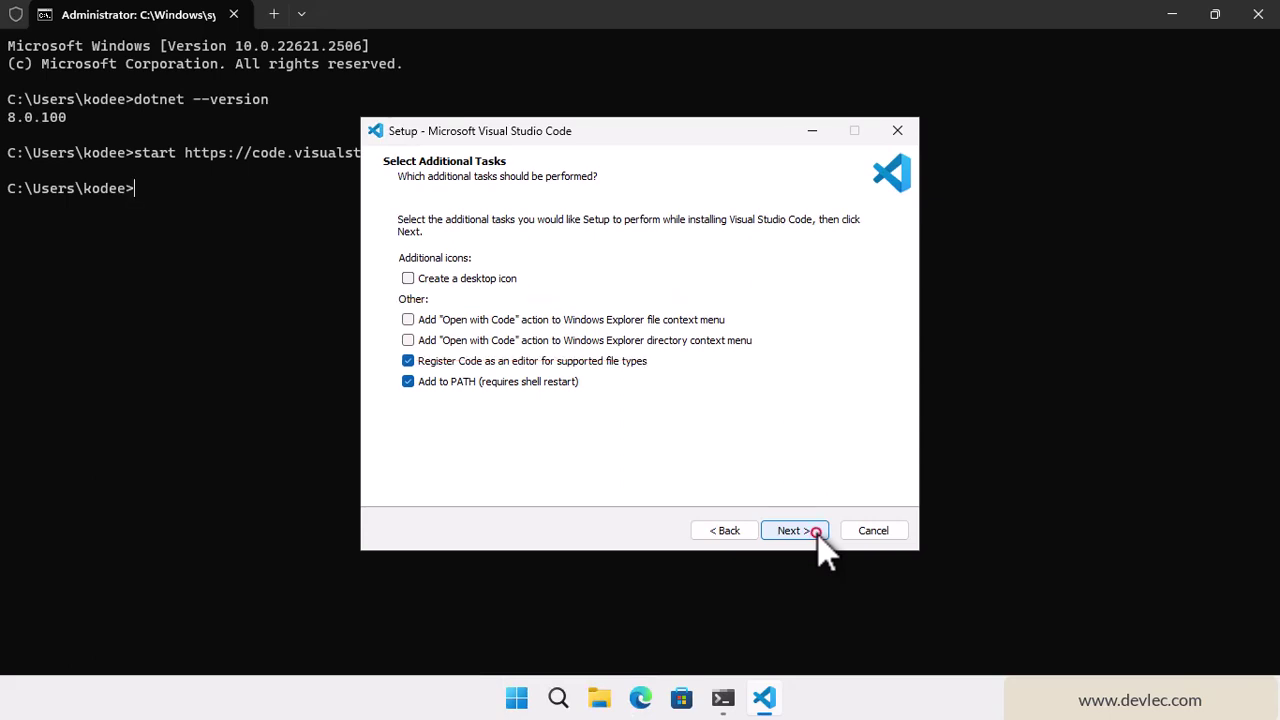
{"action": "left_click", "coordinate": [816, 532]}
{"action": "left_click", "coordinate": [816, 532]}
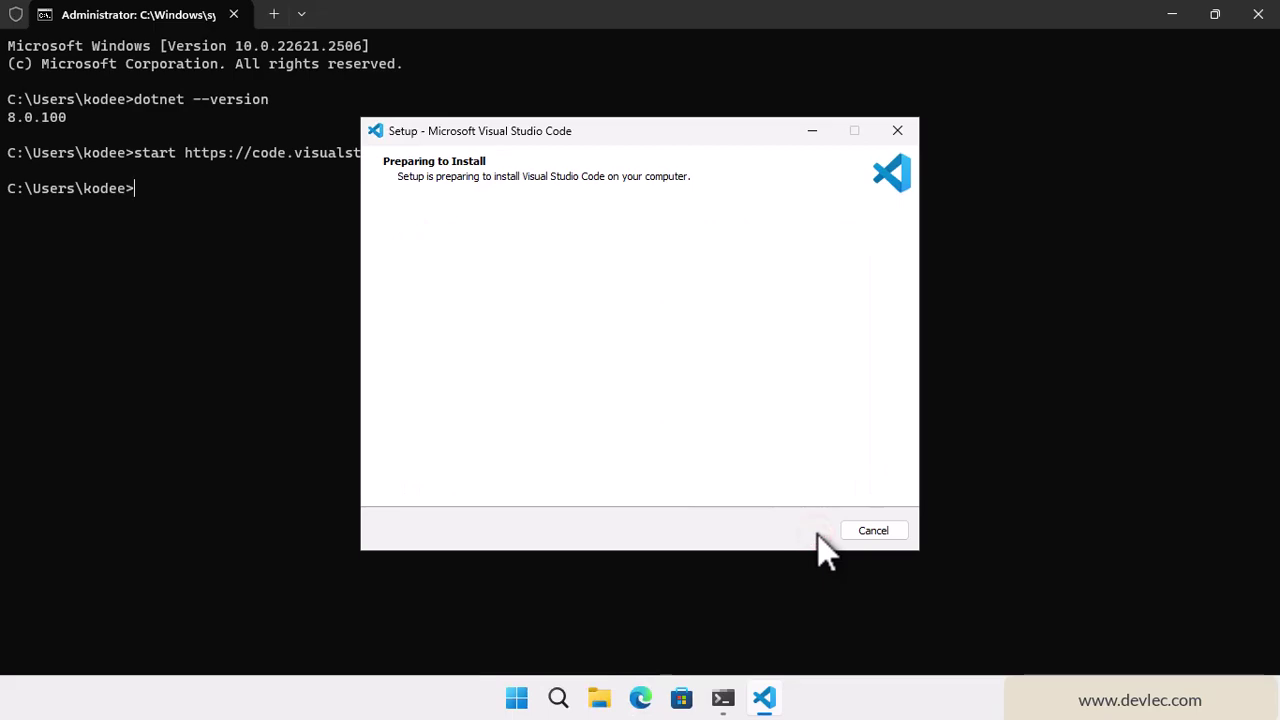
Close the terminal window and finish the Visual Studio Code setup without launching the program
{"action": "left_click", "coordinate": [1266, 27]}
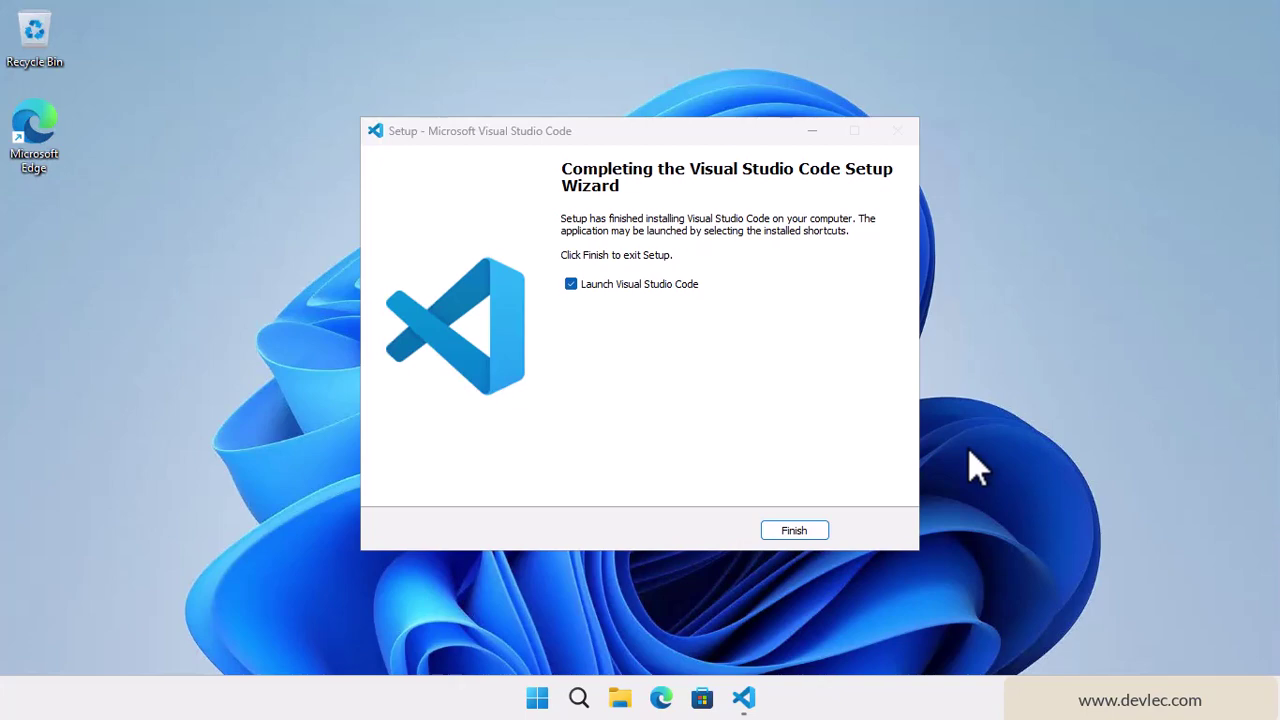
{"action": "left_click", "coordinate": [663, 289]}
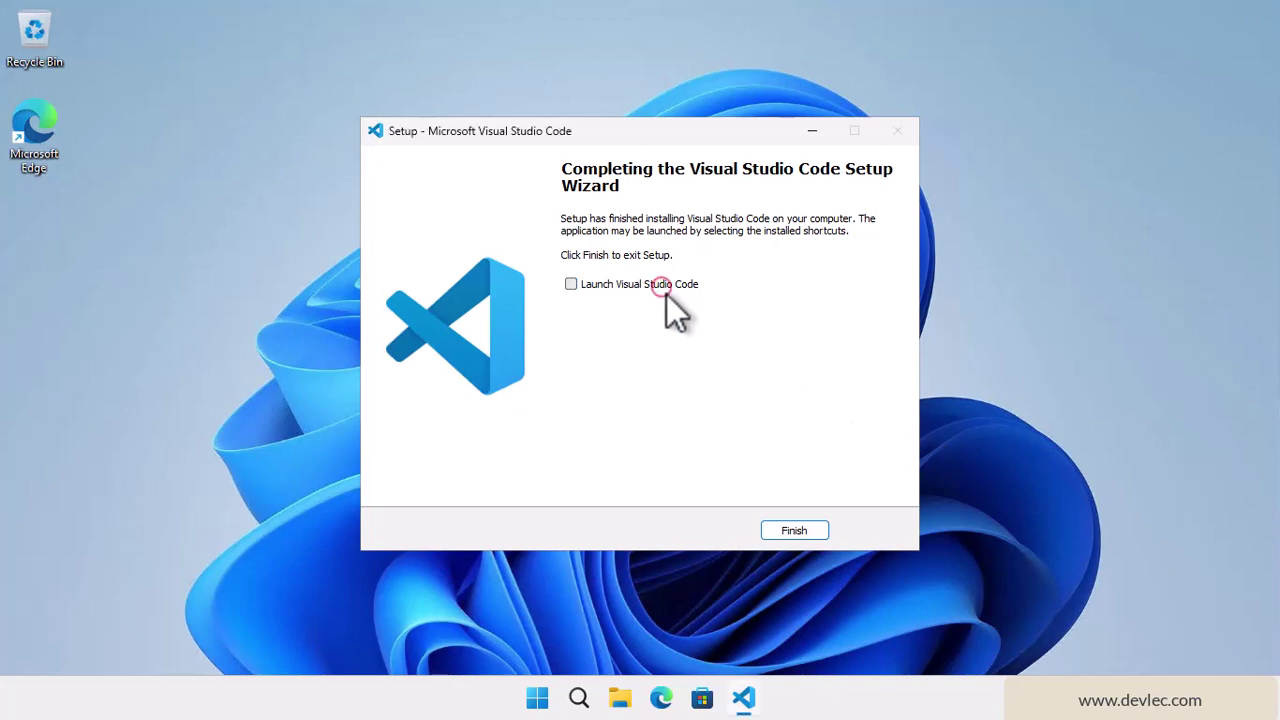
{"action": "left_click", "coordinate": [815, 533]}
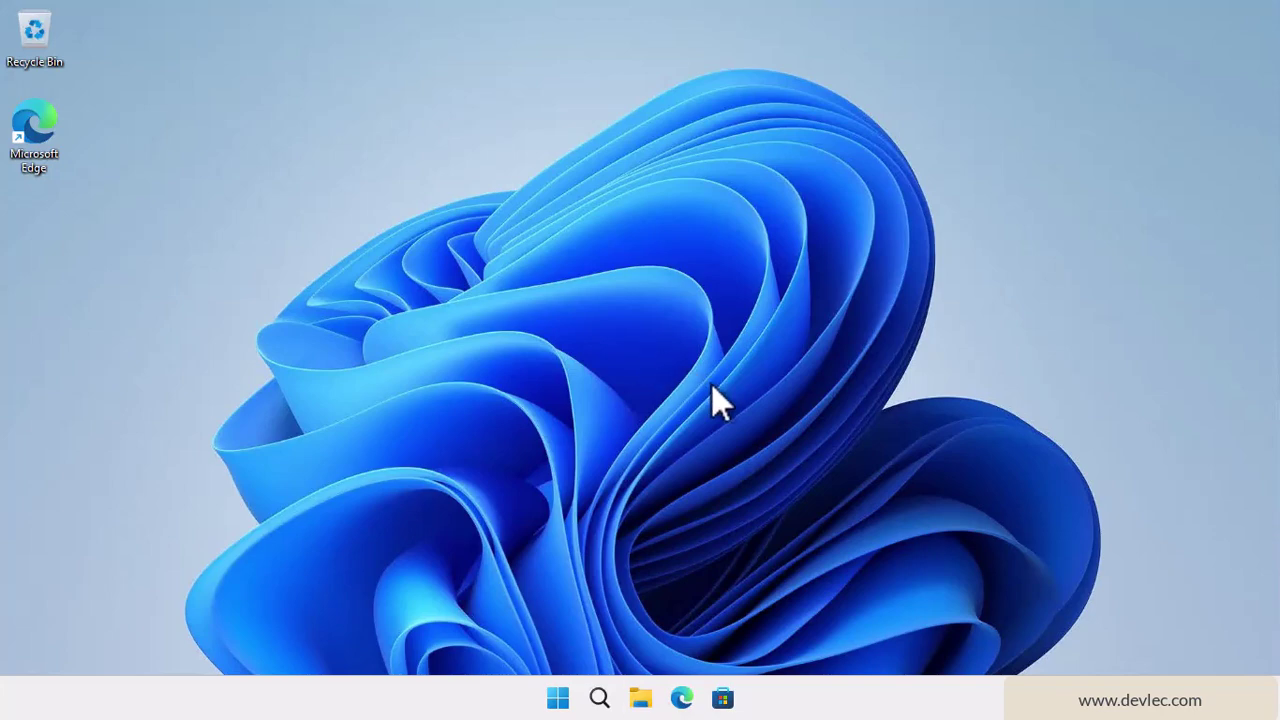
Create a folder named C# in the root of the Windows (C:) drive and open it
{"action": "left_click", "coordinate": [641, 698]}
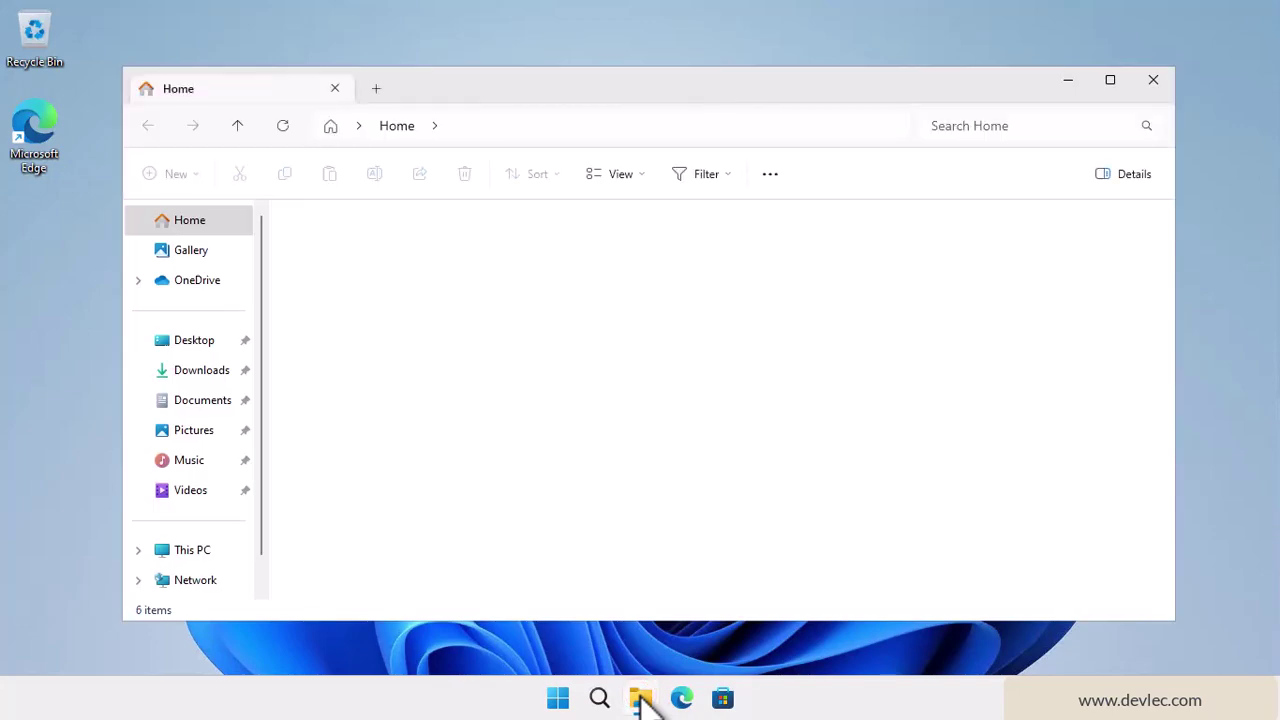
{"action": "left_click", "coordinate": [189, 550]}
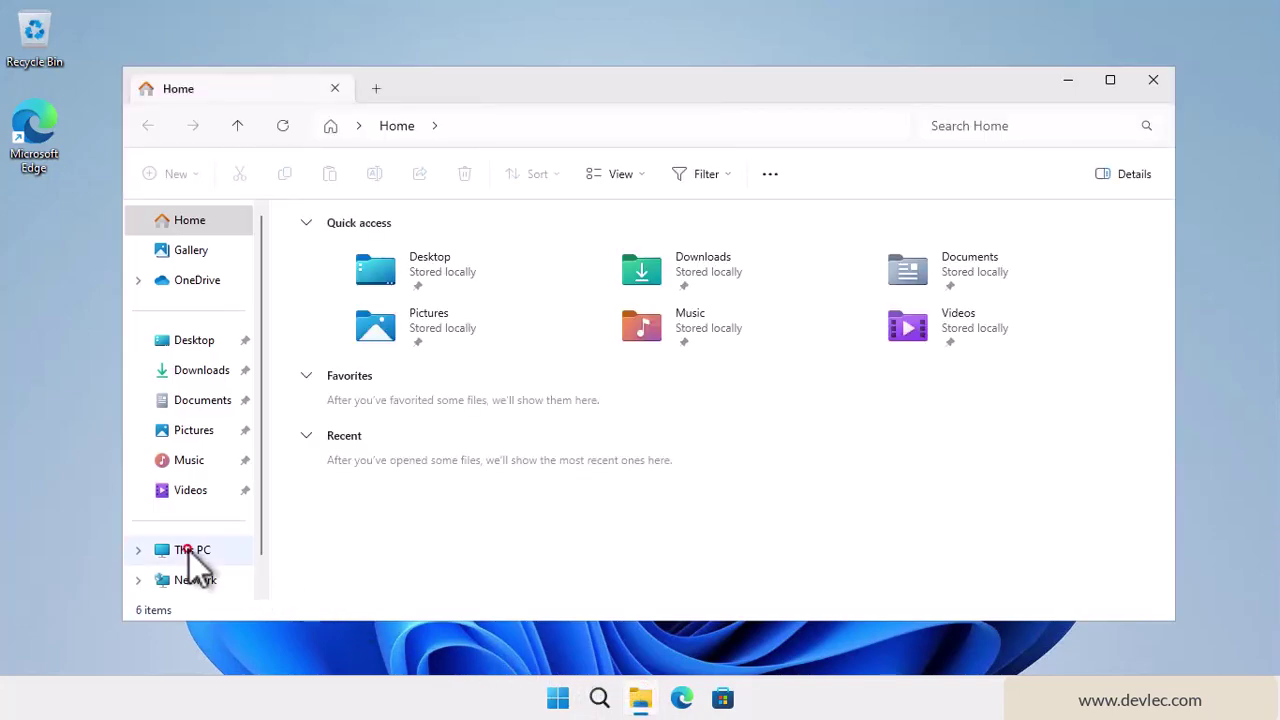
{"action": "double_click", "coordinate": [433, 260]}
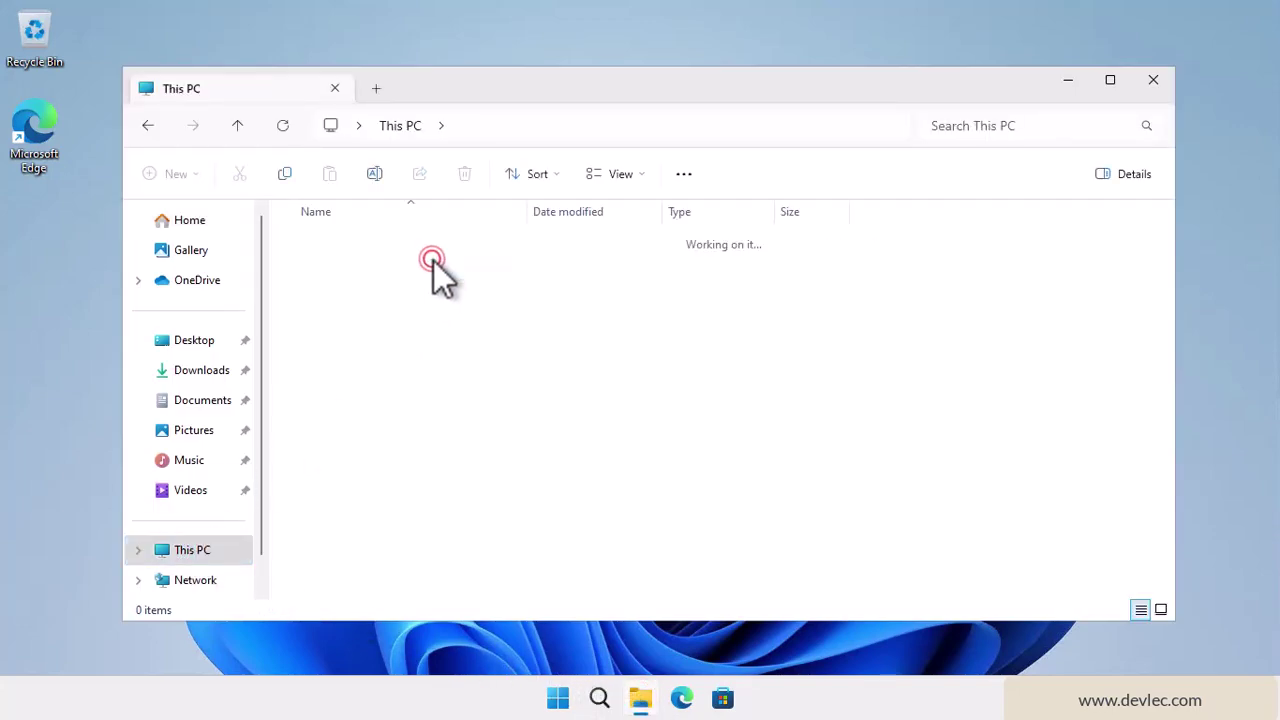
{"action": "right_click", "coordinate": [361, 494]}
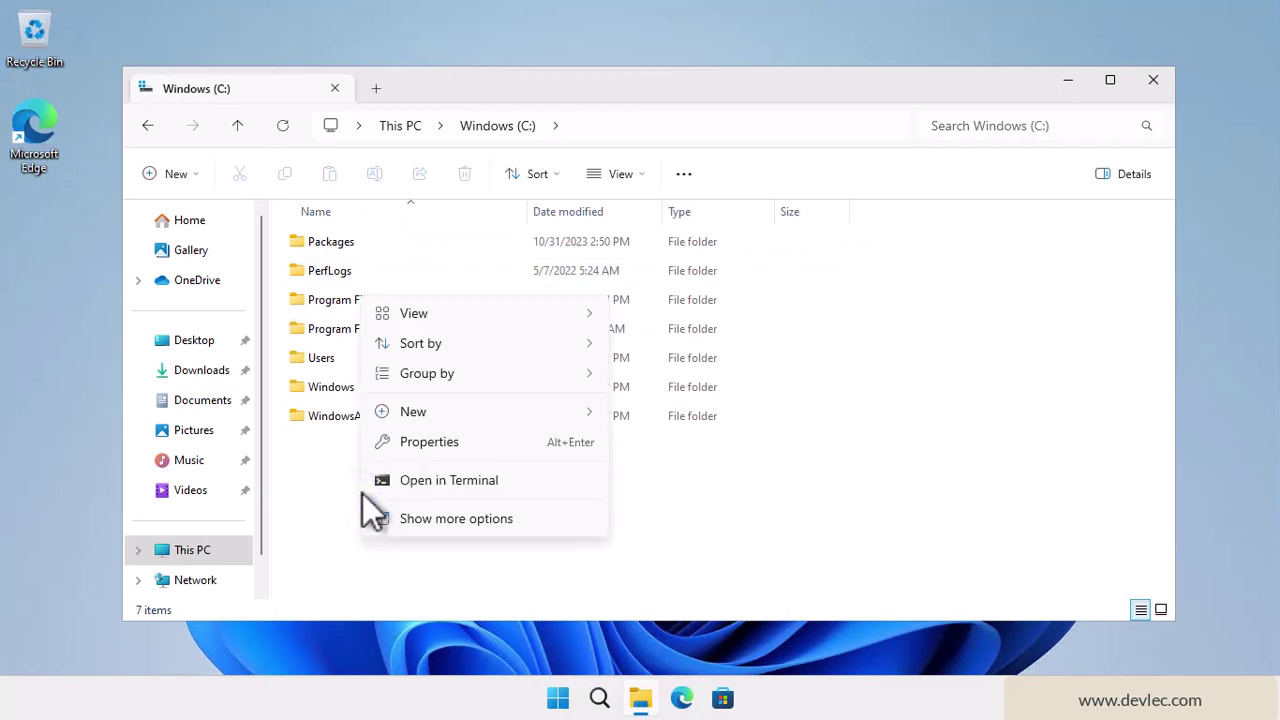
{"action": "left_click", "coordinate": [498, 416]}
{"action": "left_click", "coordinate": [706, 414]}
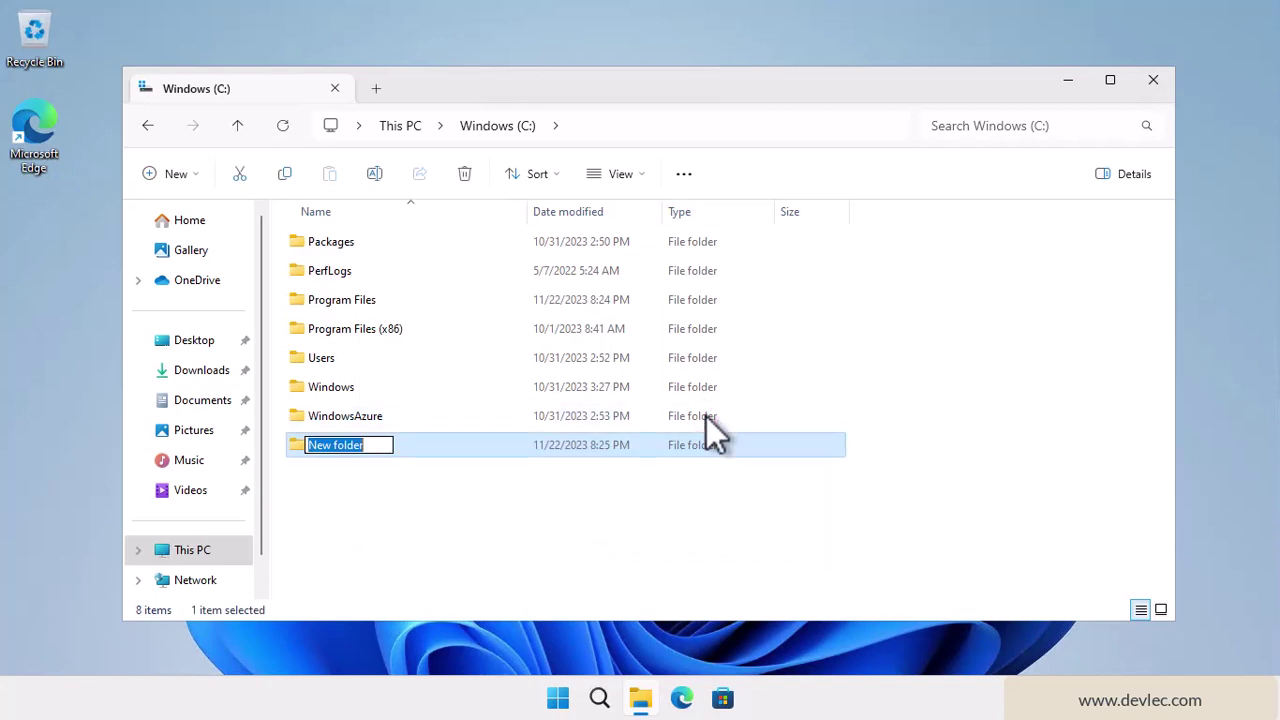
{"action": "type", "text": "C"}
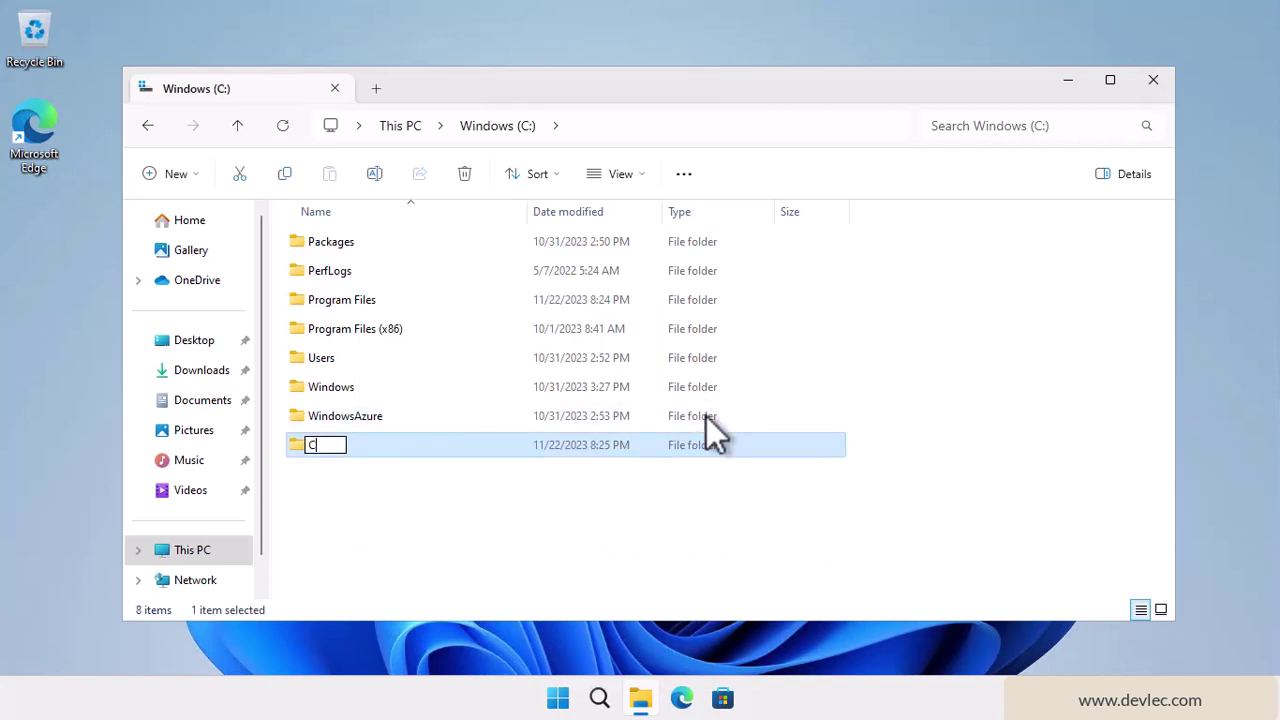
{"action": "type", "text": "#"}
{"action": "key", "text": "Return"}
{"action": "key", "text": "Return"}
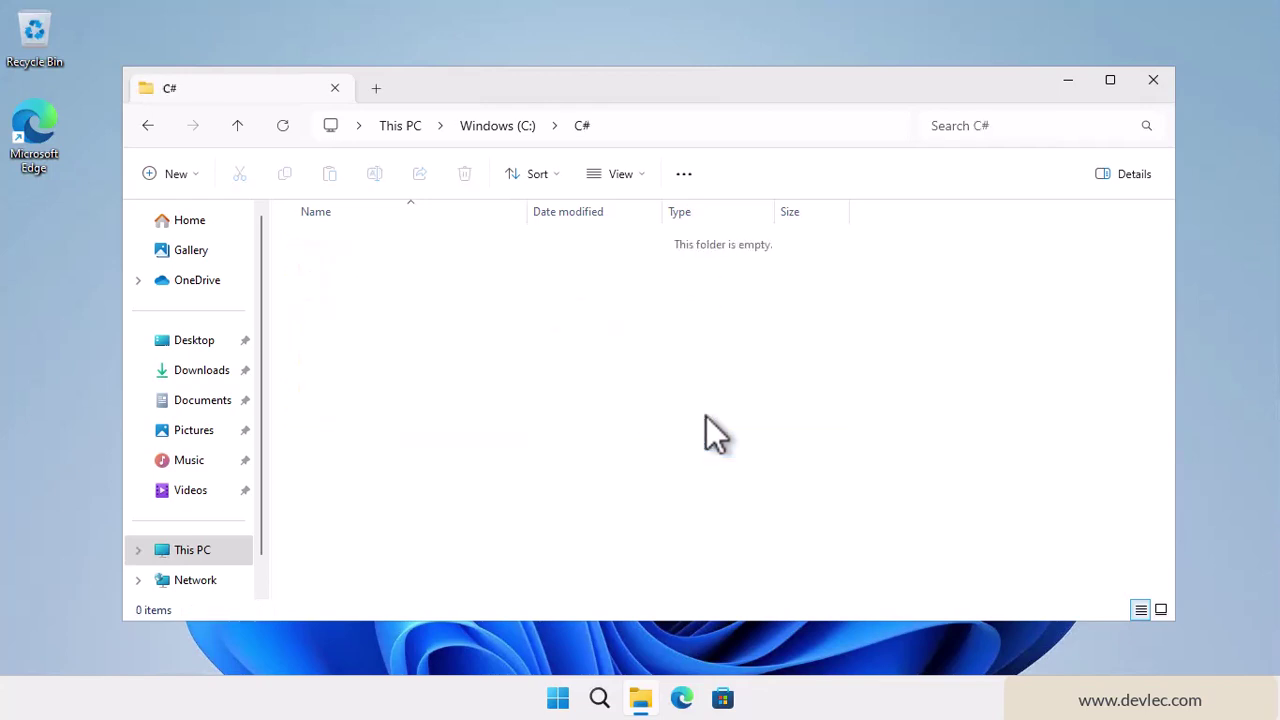
Create a folder named HelloWorld inside the C# folder and open it
{"action": "right_click", "coordinate": [362, 296]}
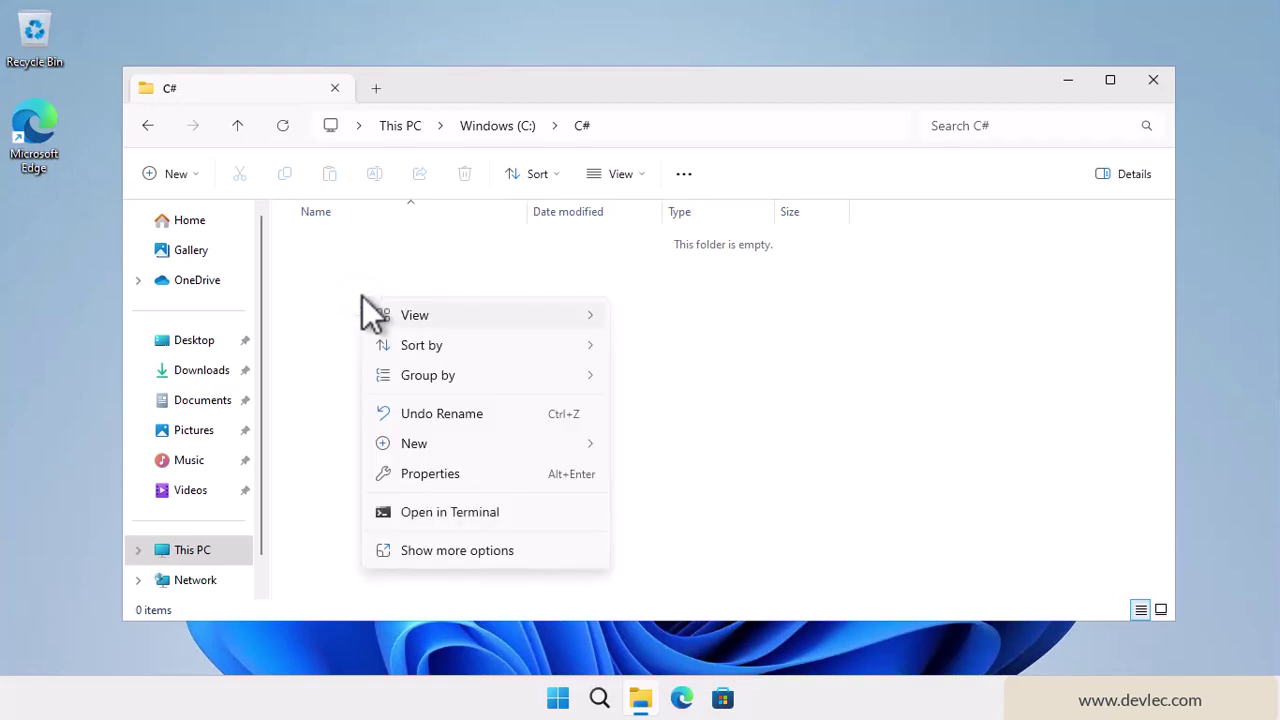
{"action": "left_click", "coordinate": [496, 450]}
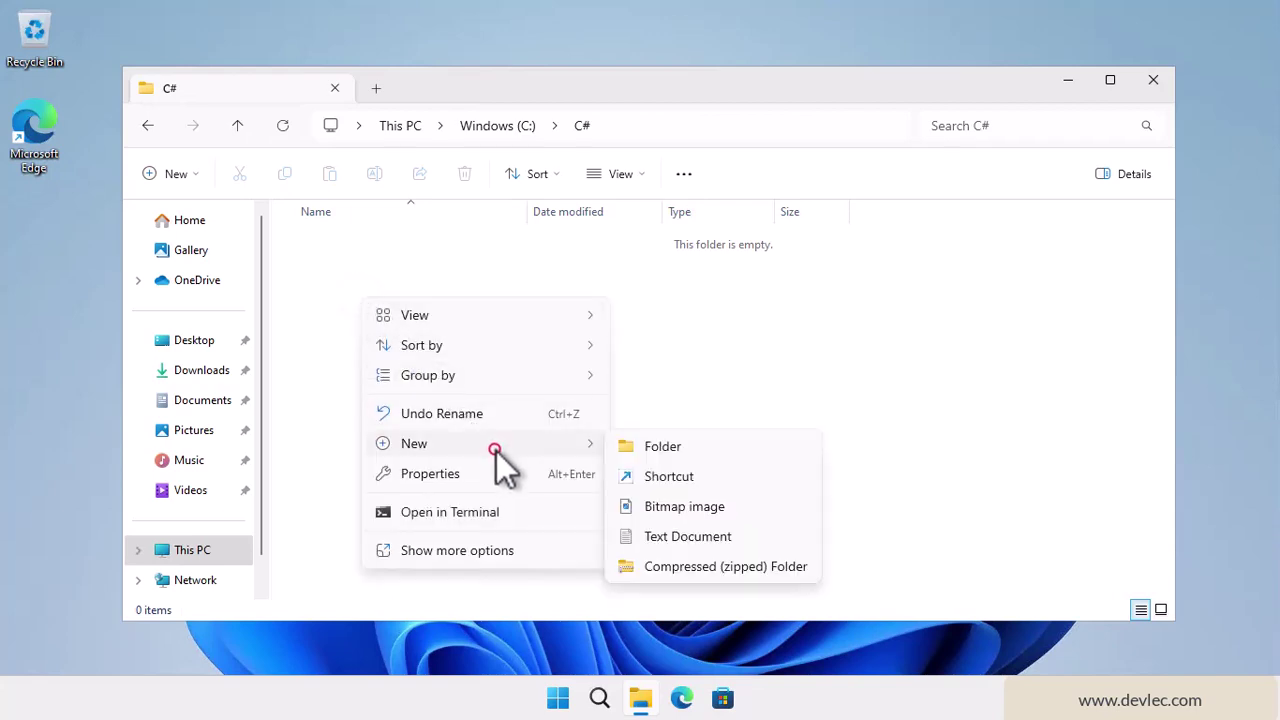
{"action": "left_click", "coordinate": [686, 450]}
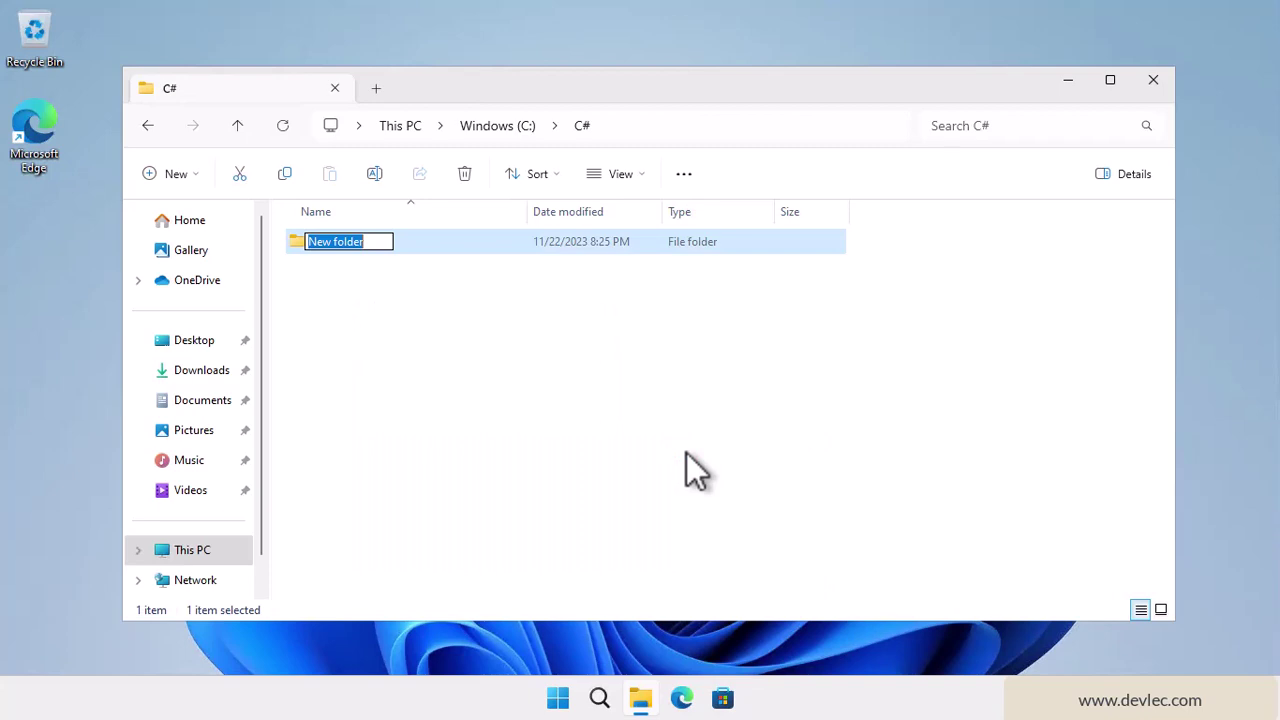
{"action": "type", "text": "Hello"}
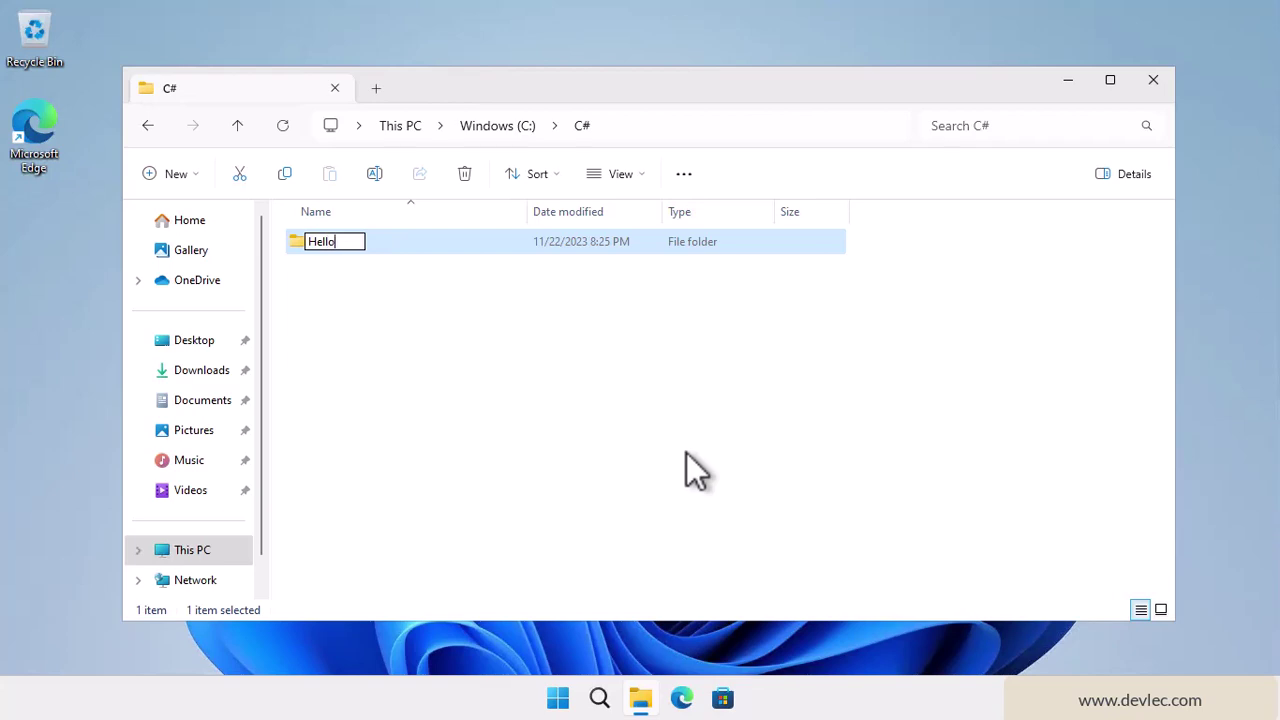
{"action": "type", "text": "World"}
{"action": "key", "text": "Return"}
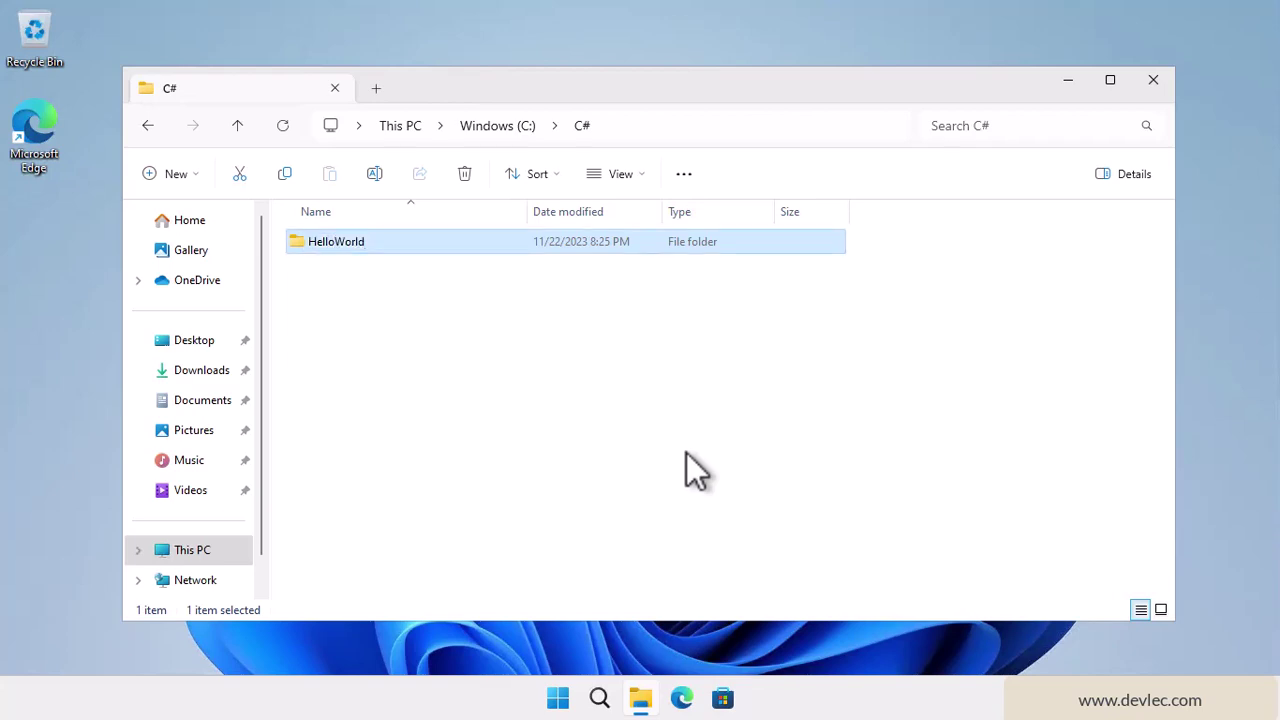
{"action": "double_click", "coordinate": [358, 246]}
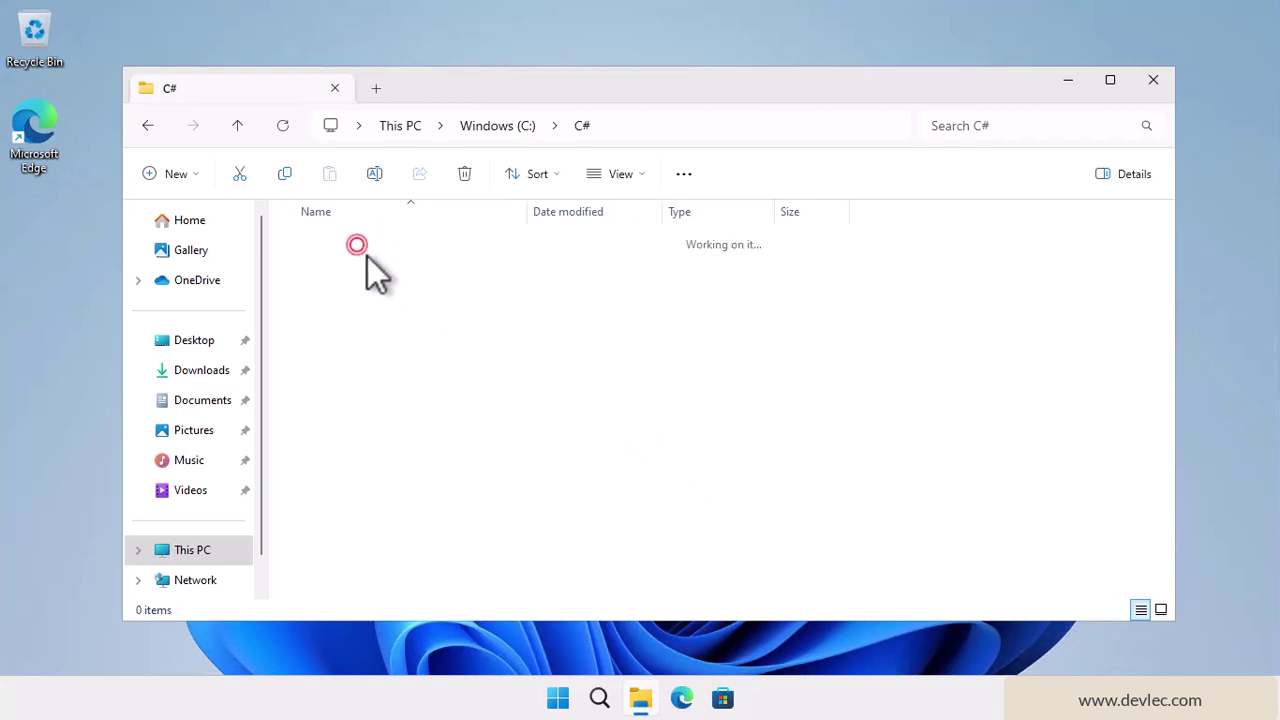
{"action": "left_click", "coordinate": [450, 346]}
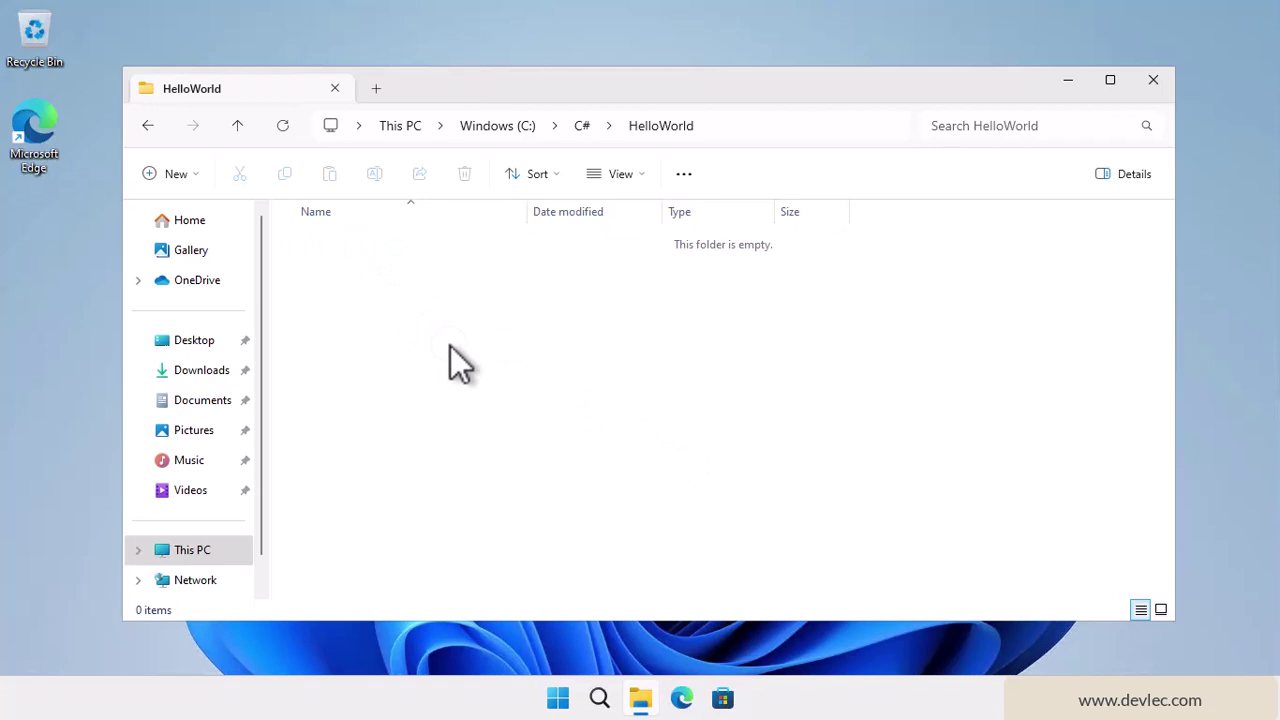
{"action": "right_click", "coordinate": [307, 264]}
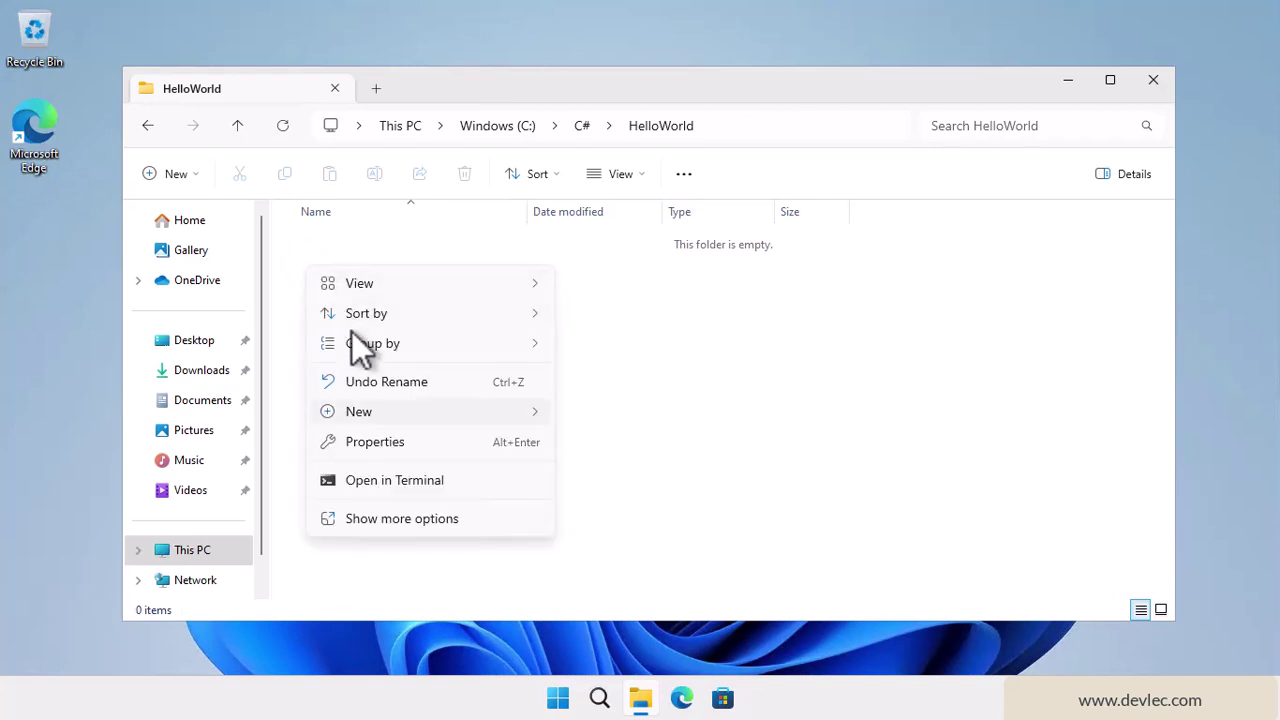
{"action": "left_click", "coordinate": [480, 525]}
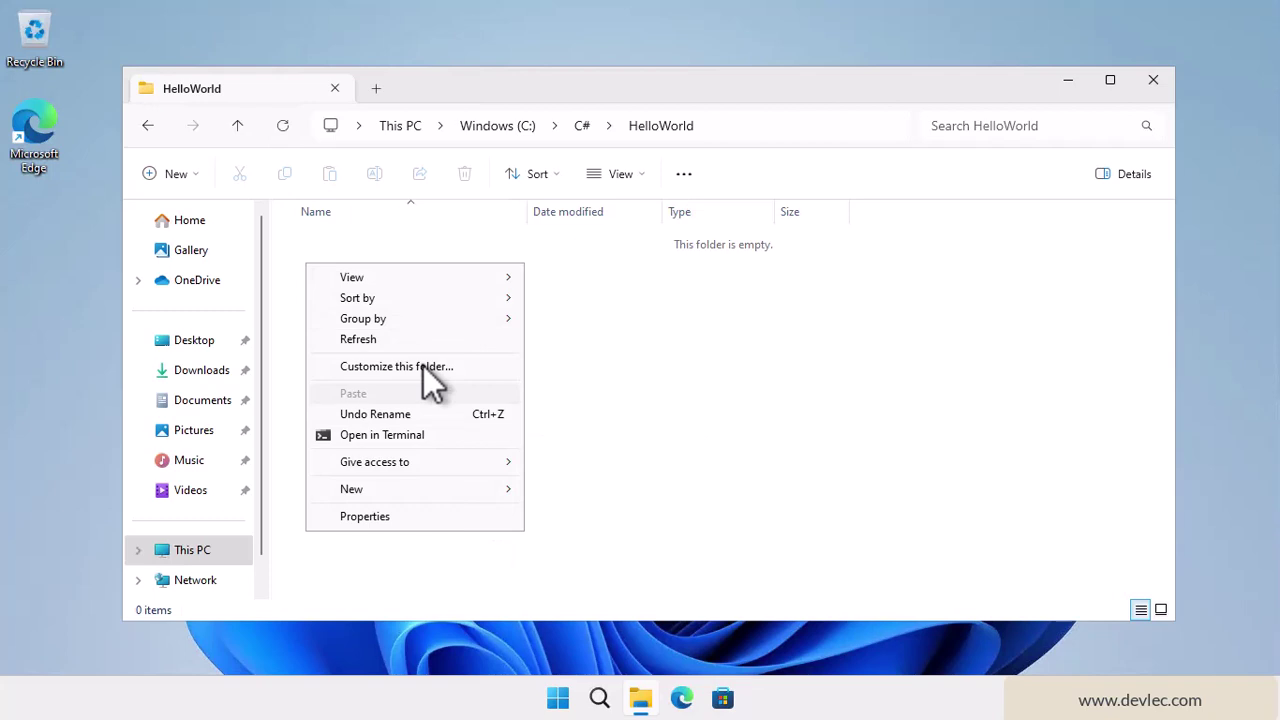
{"action": "left_click", "coordinate": [287, 292]}
{"action": "left_click", "coordinate": [411, 305]}
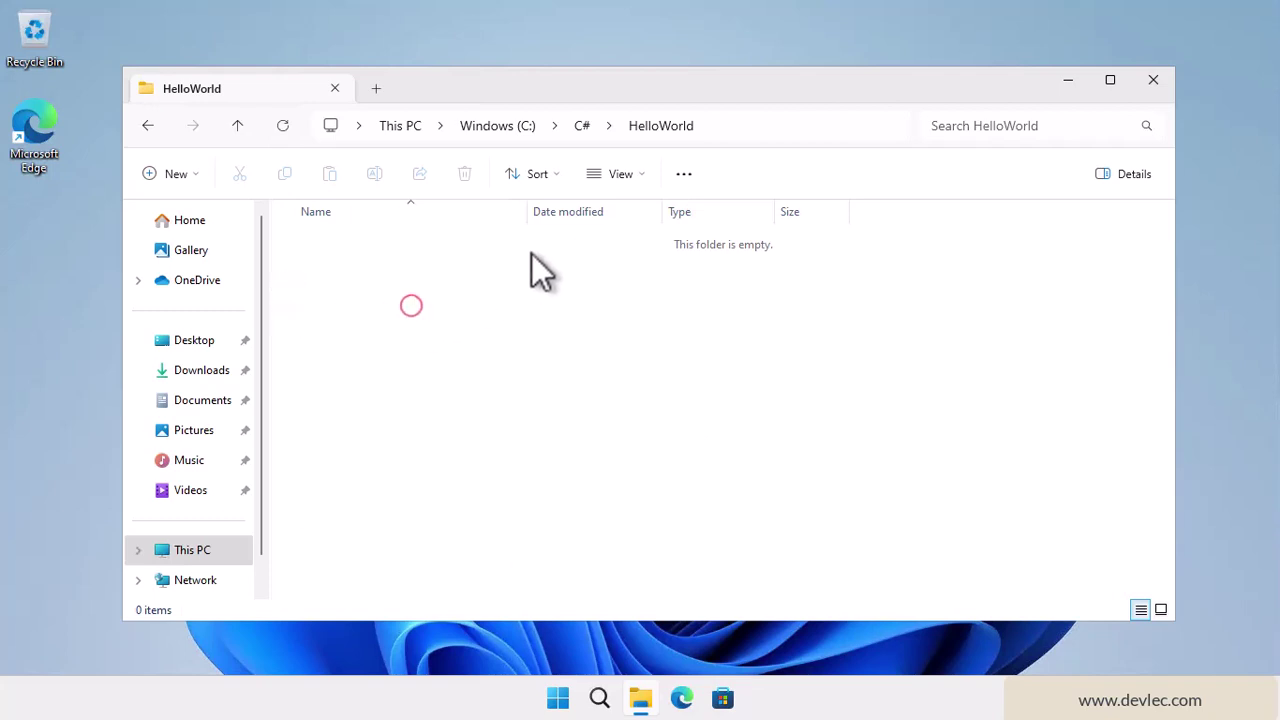
Open a command prompt (cmd) in the C:\C#\HelloWorld folder and maximize its window
{"action": "left_click", "coordinate": [811, 126]}
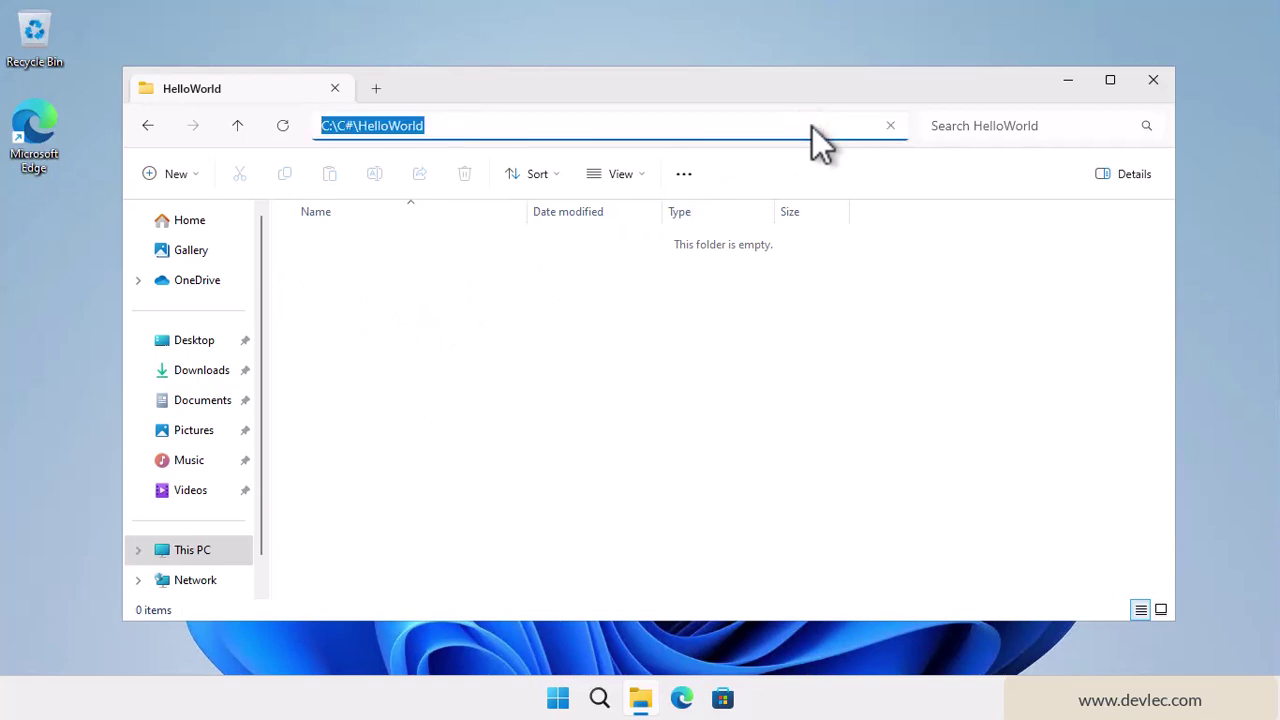
{"action": "type", "text": "cmd"}
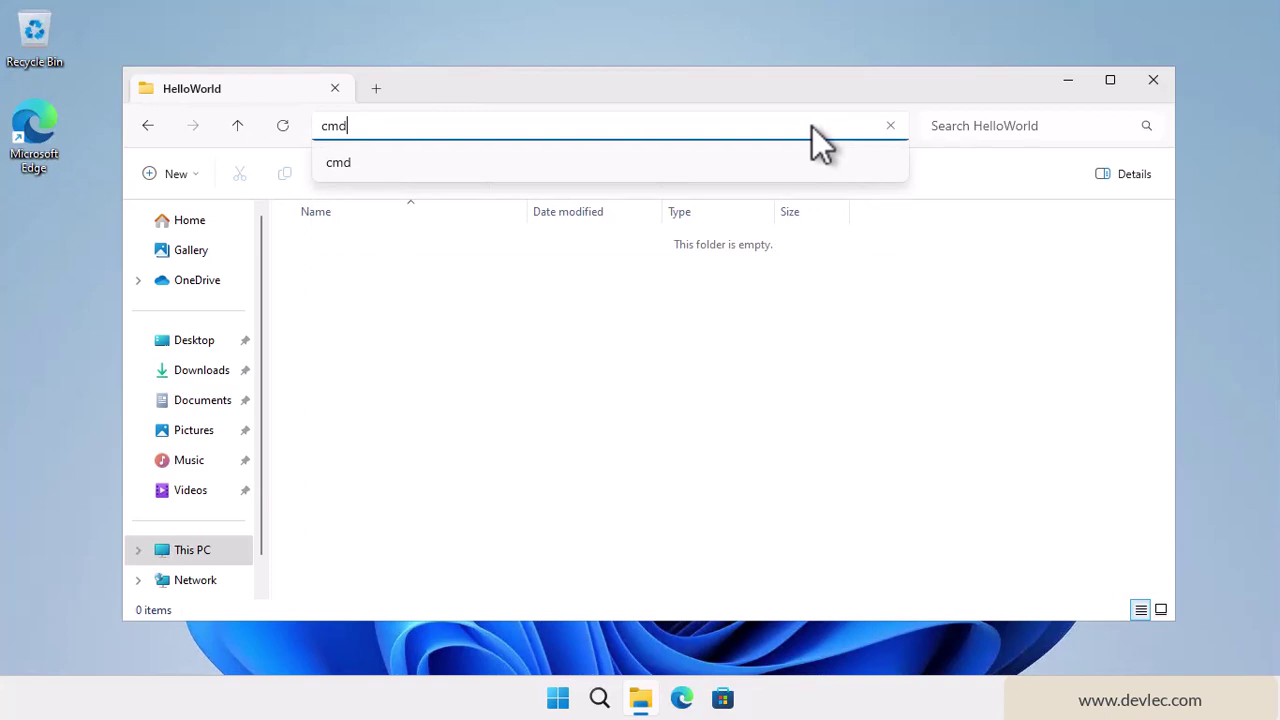
{"action": "key", "text": "Return"}
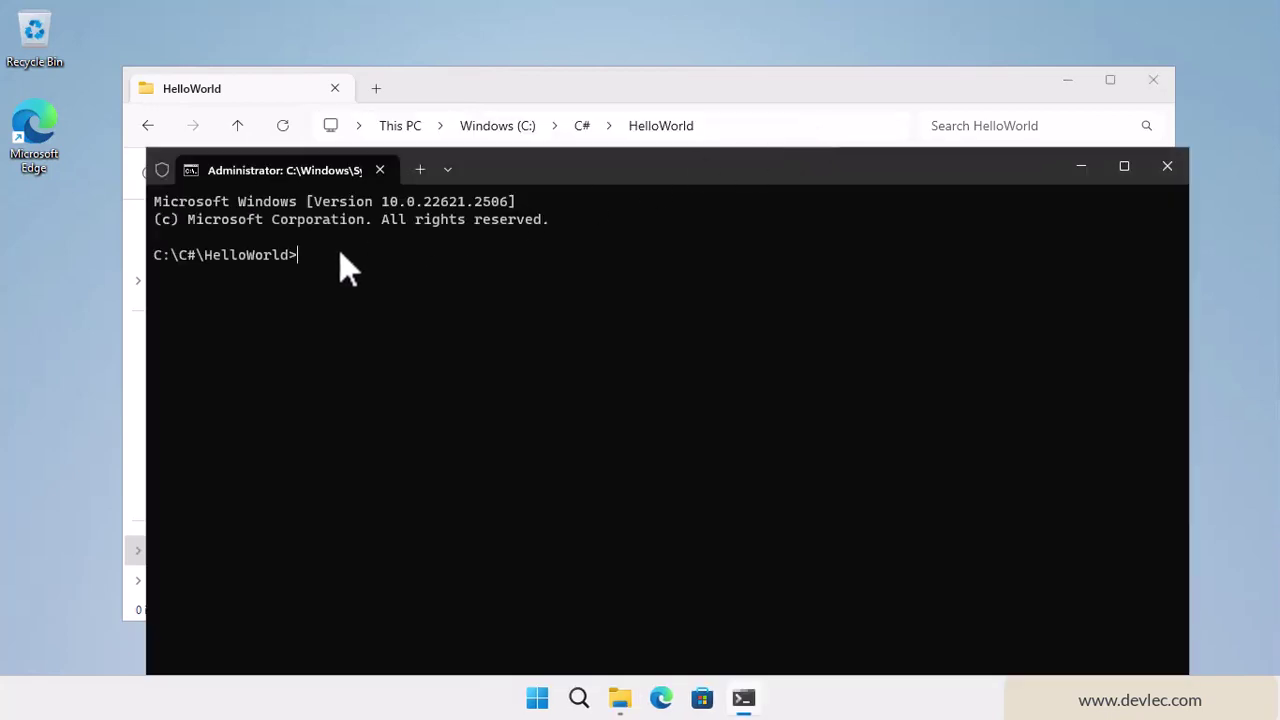
{"action": "left_click", "coordinate": [1124, 167]}
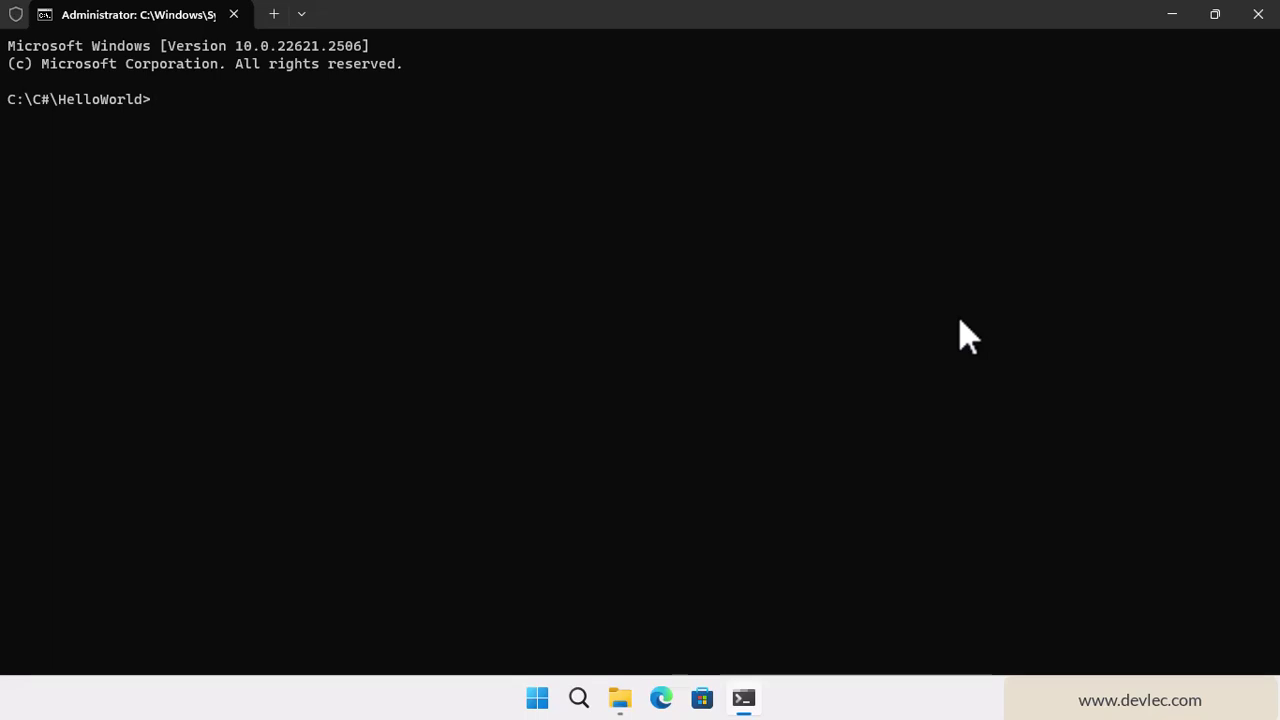
Create a console project in the HelloWorld folder with the command dotnet new console
{"action": "type", "text": "dotnet "}
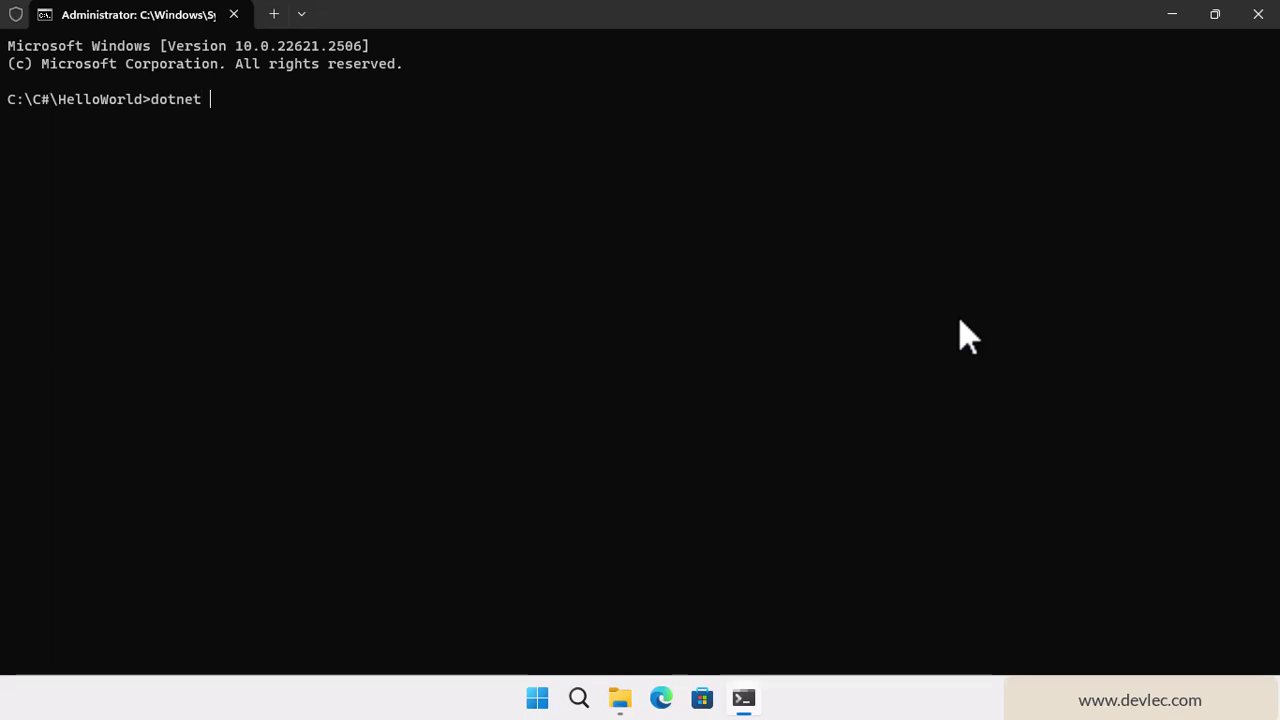
{"action": "type", "text": "new "}
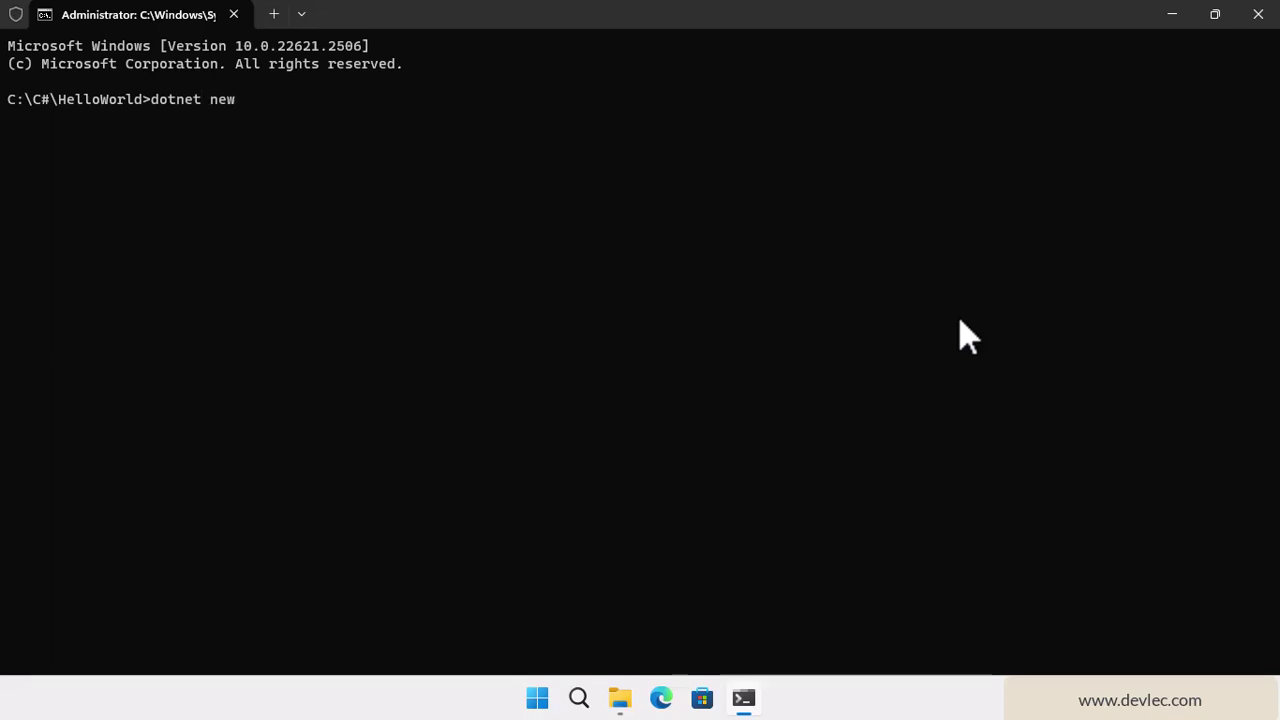
{"action": "type", "text": "console"}
{"action": "key", "text": "Return"}
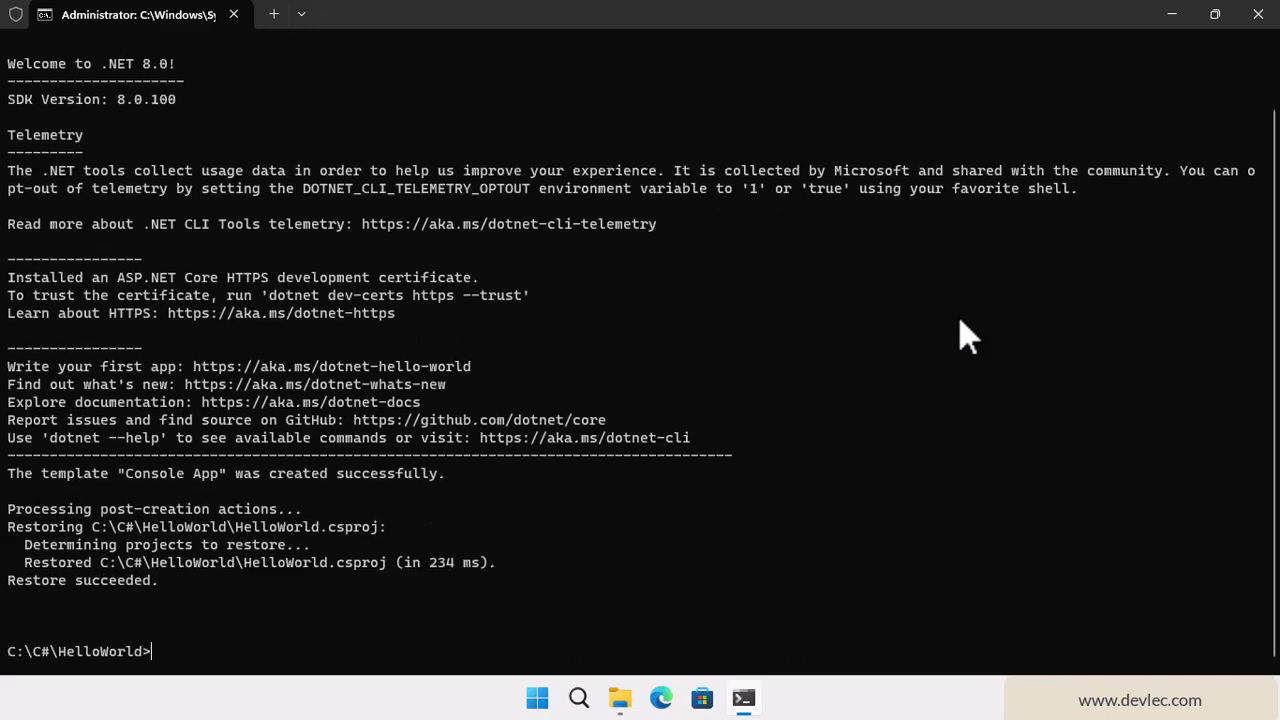
List the project folder with dir and examine the HelloWorld.csproj and Program.cs entries
{"action": "type", "text": "dir"}
{"action": "key", "text": "Return"}
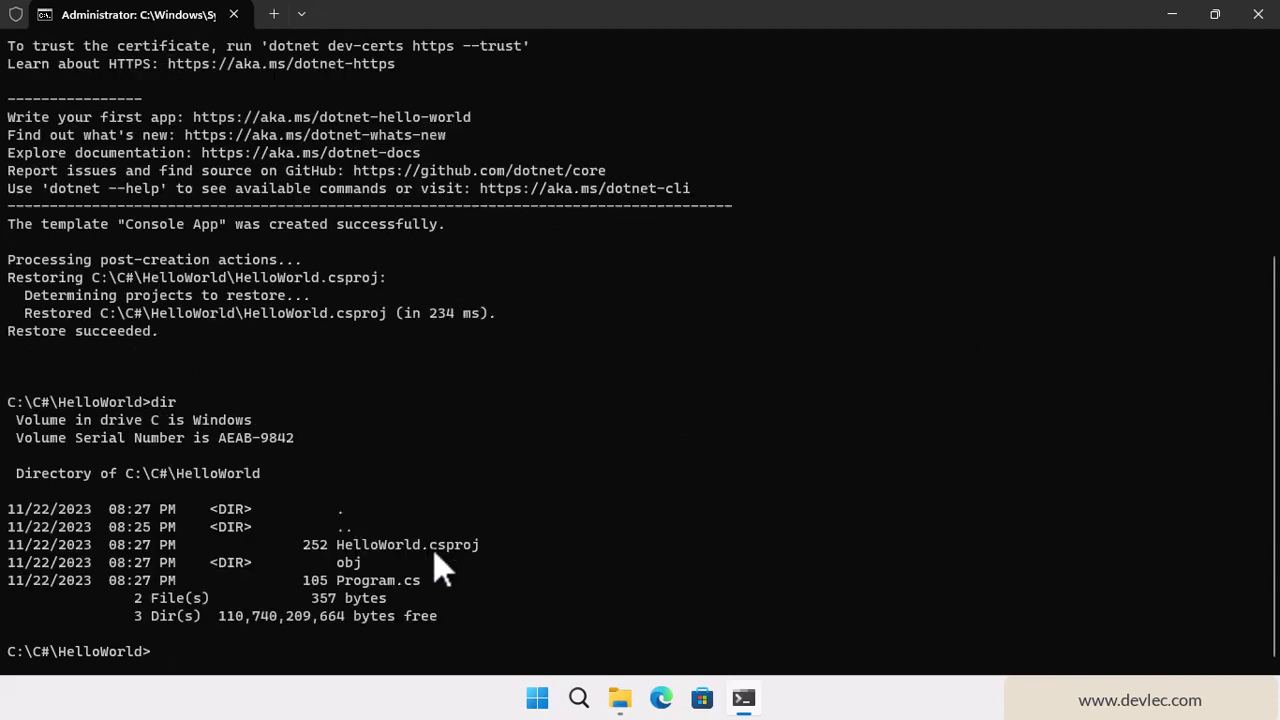
{"action": "left_click_drag", "start_coordinate": [430, 547], "coordinate": [474, 556]}
{"action": "left_click", "coordinate": [340, 582]}
{"action": "left_click_drag", "start_coordinate": [372, 587], "coordinate": [417, 584]}
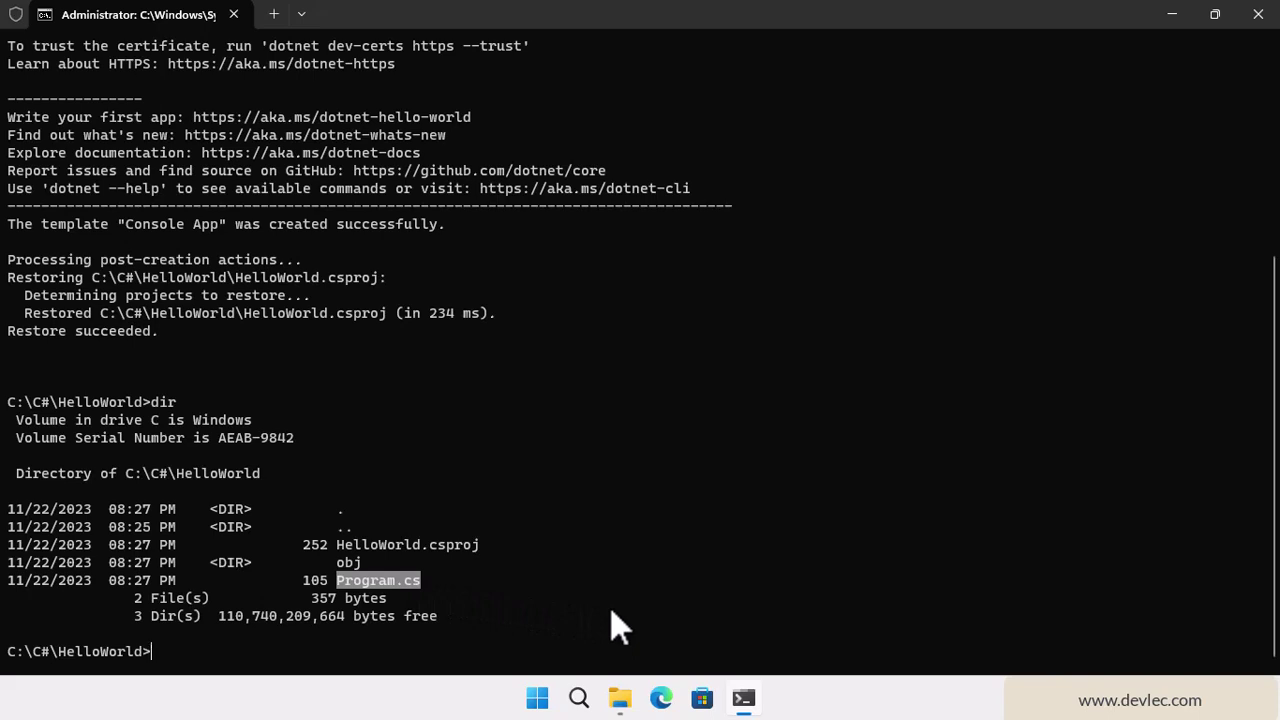
Look through the command history list and dismiss it without rerunning a command
{"action": "key", "text": "F7"}
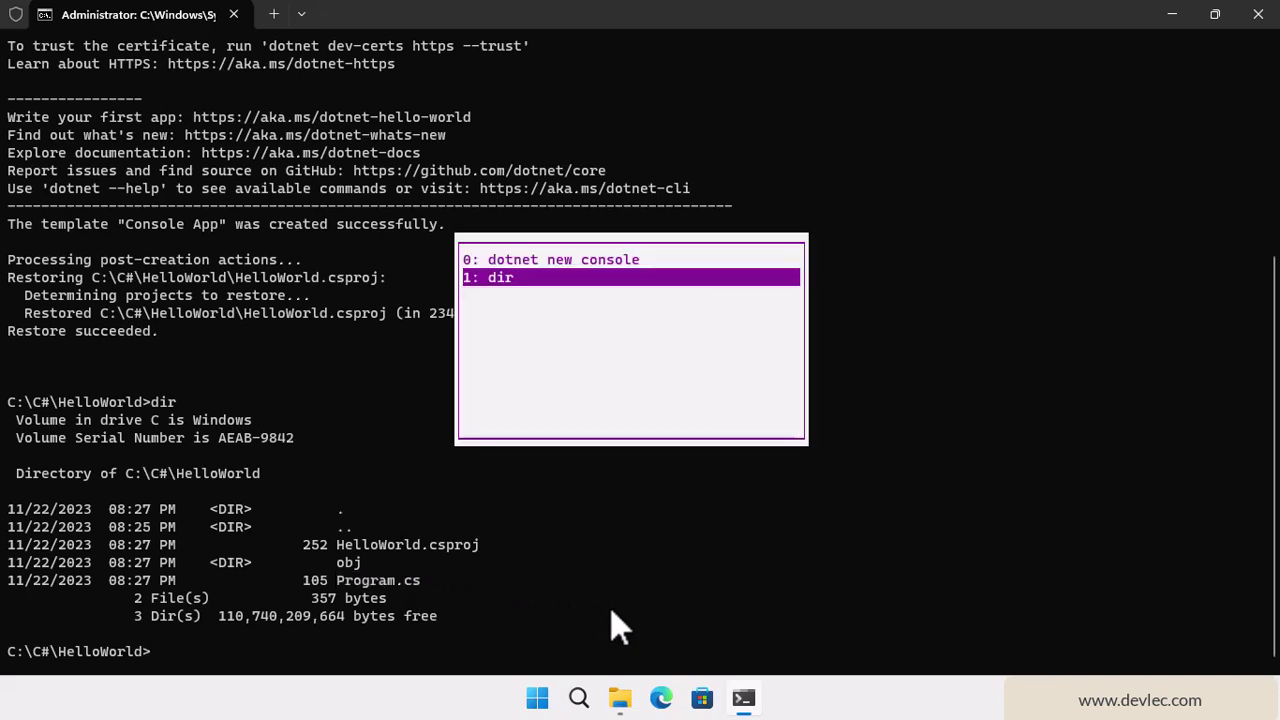
{"action": "key", "text": "Up"}
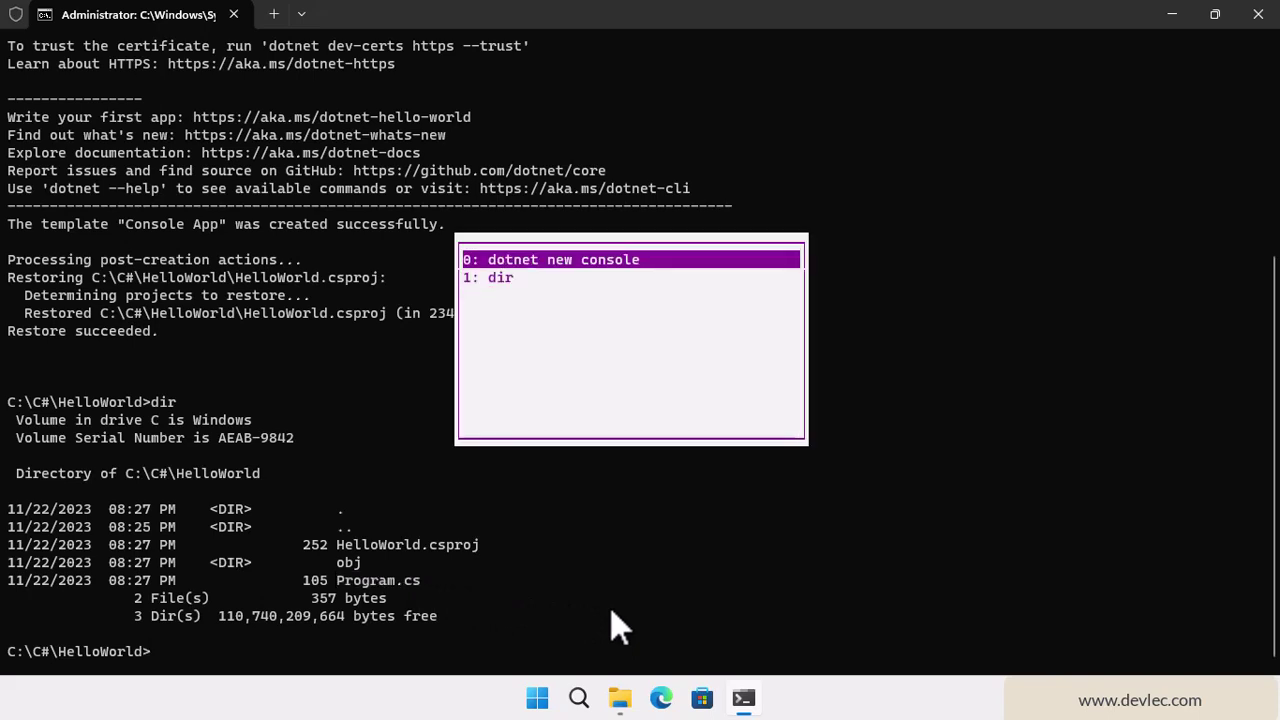
{"action": "key", "text": "Down"}
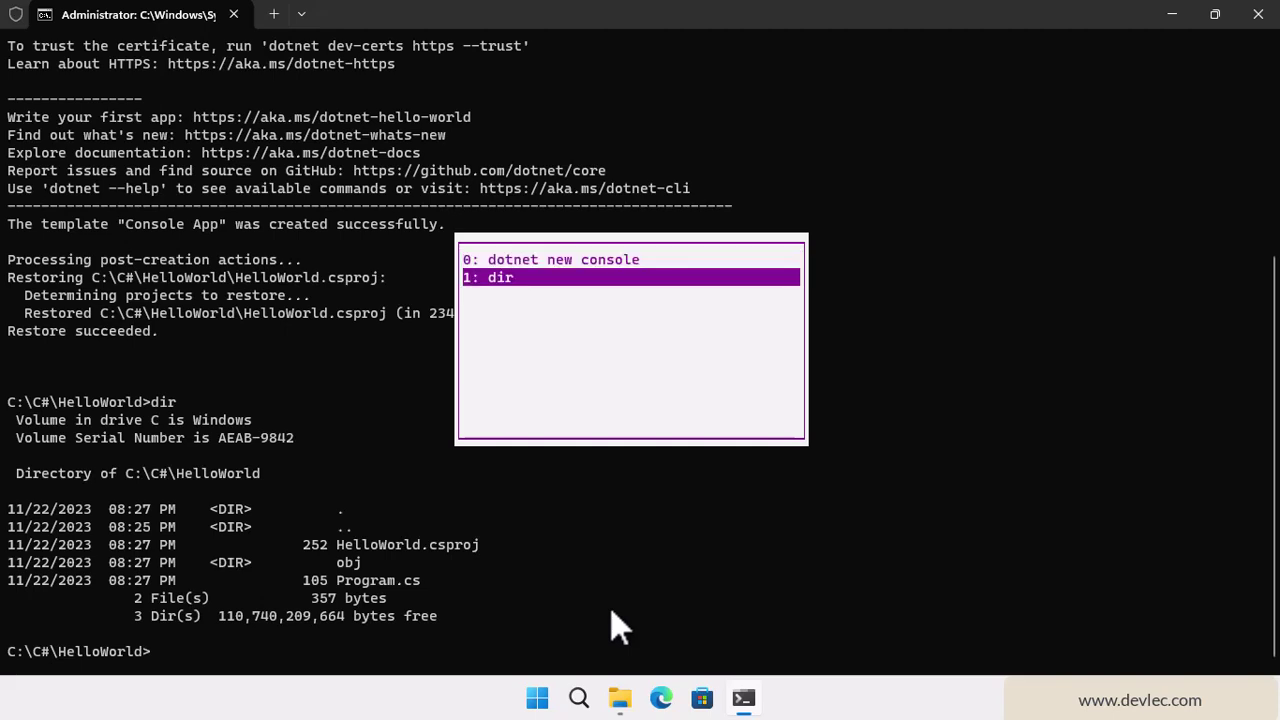
{"action": "key", "text": "Escape"}
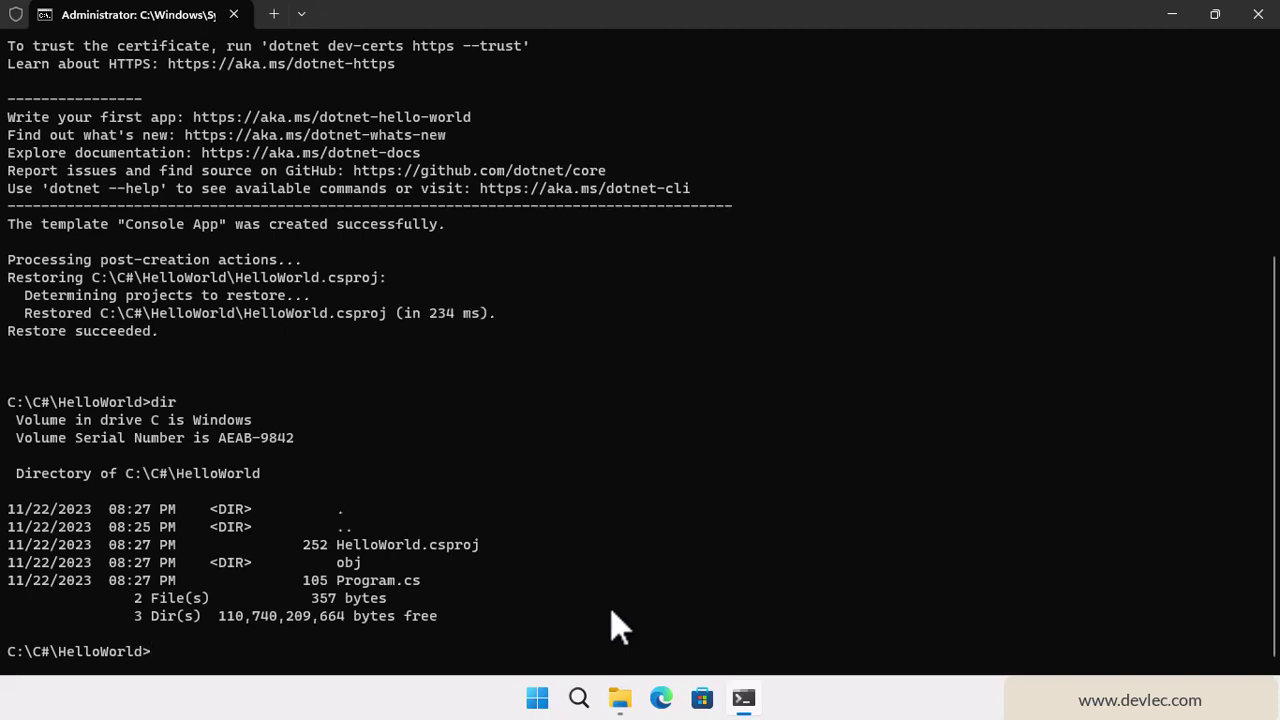
Run the console project with dotnet run, highlight Program.cs and the program's output line, and clear the selection
{"action": "type", "text": "dotnet run"}
{"action": "key", "text": "Return"}
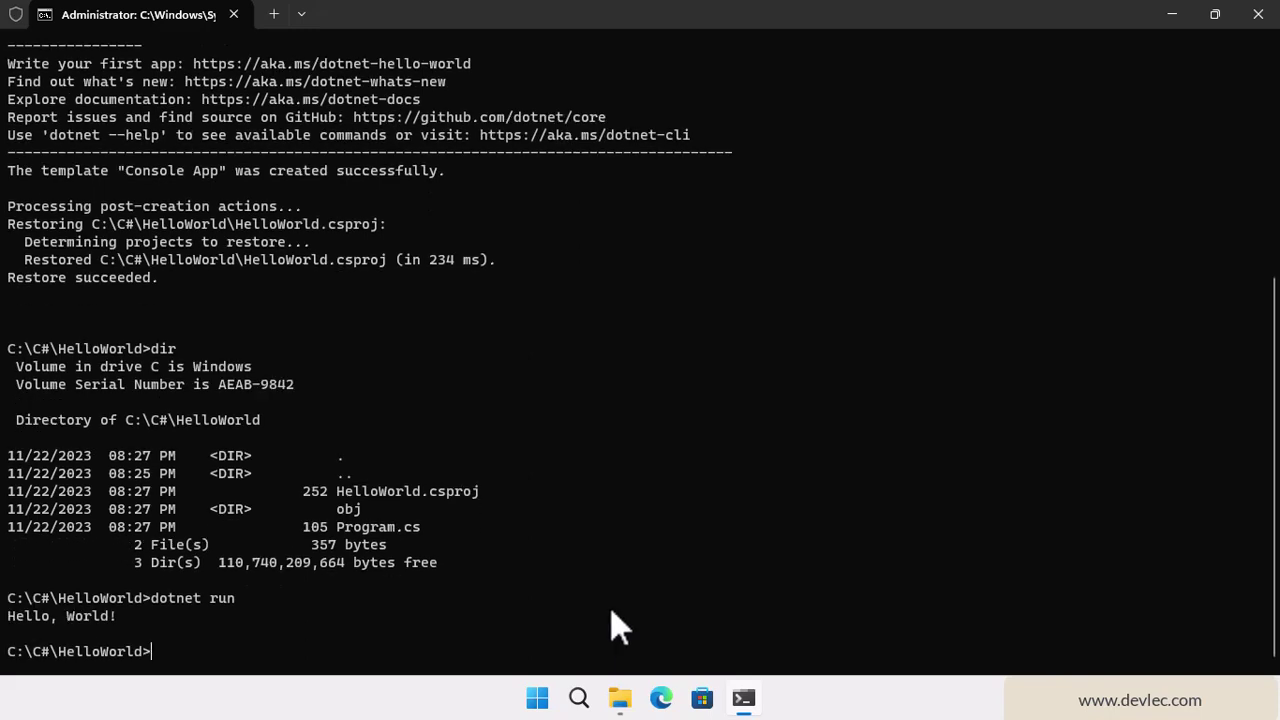
{"action": "left_click_drag", "start_coordinate": [337, 527], "coordinate": [423, 533]}
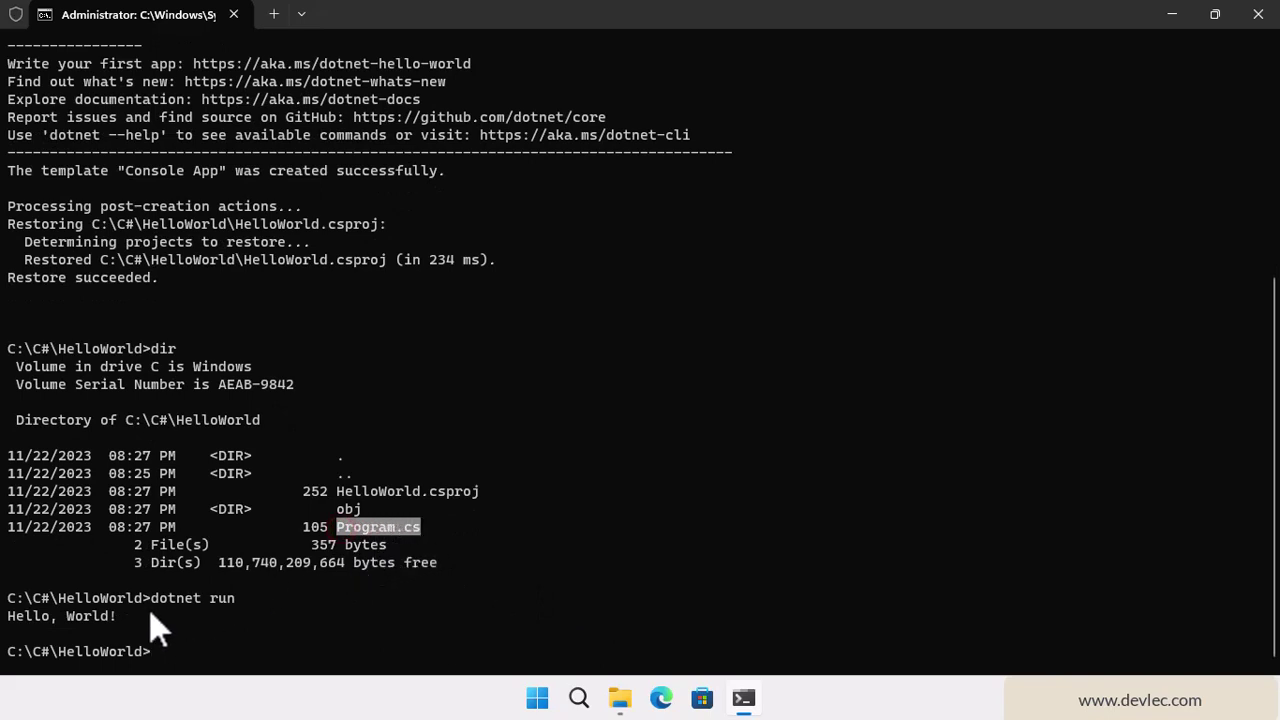
{"action": "left_click_drag", "start_coordinate": [116, 618], "coordinate": [9, 620]}
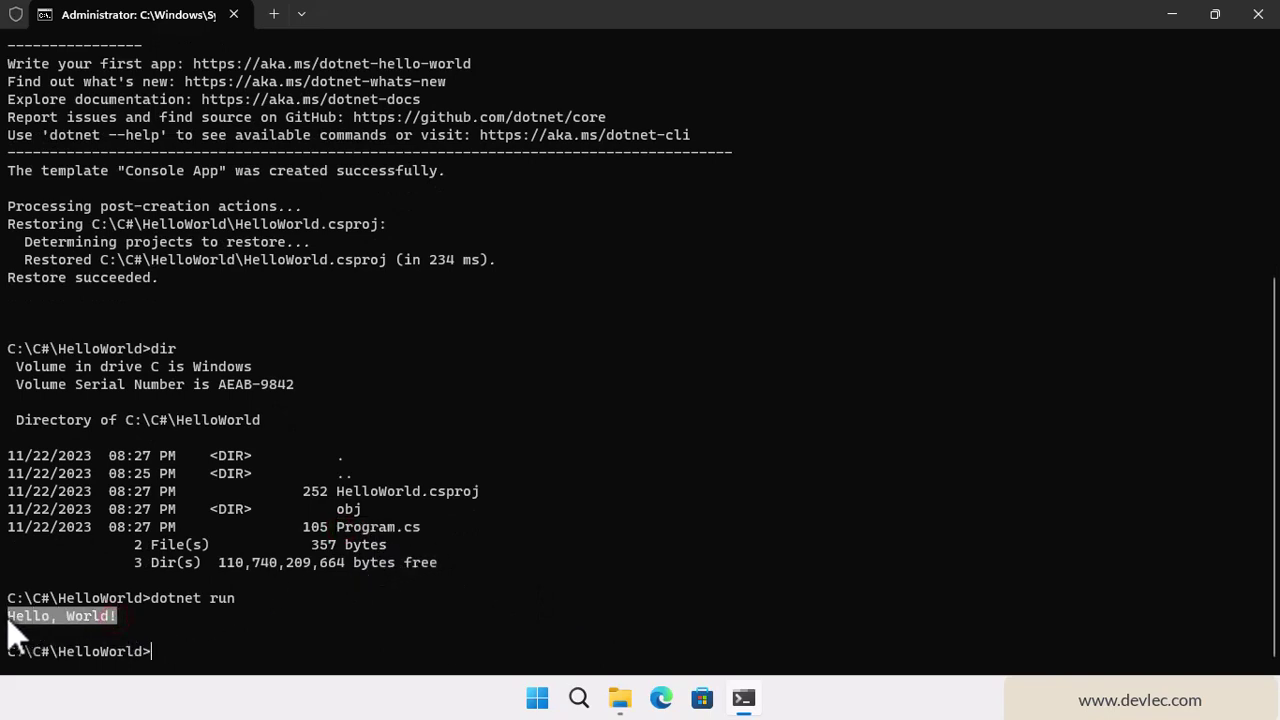
{"action": "left_click", "coordinate": [151, 653]}
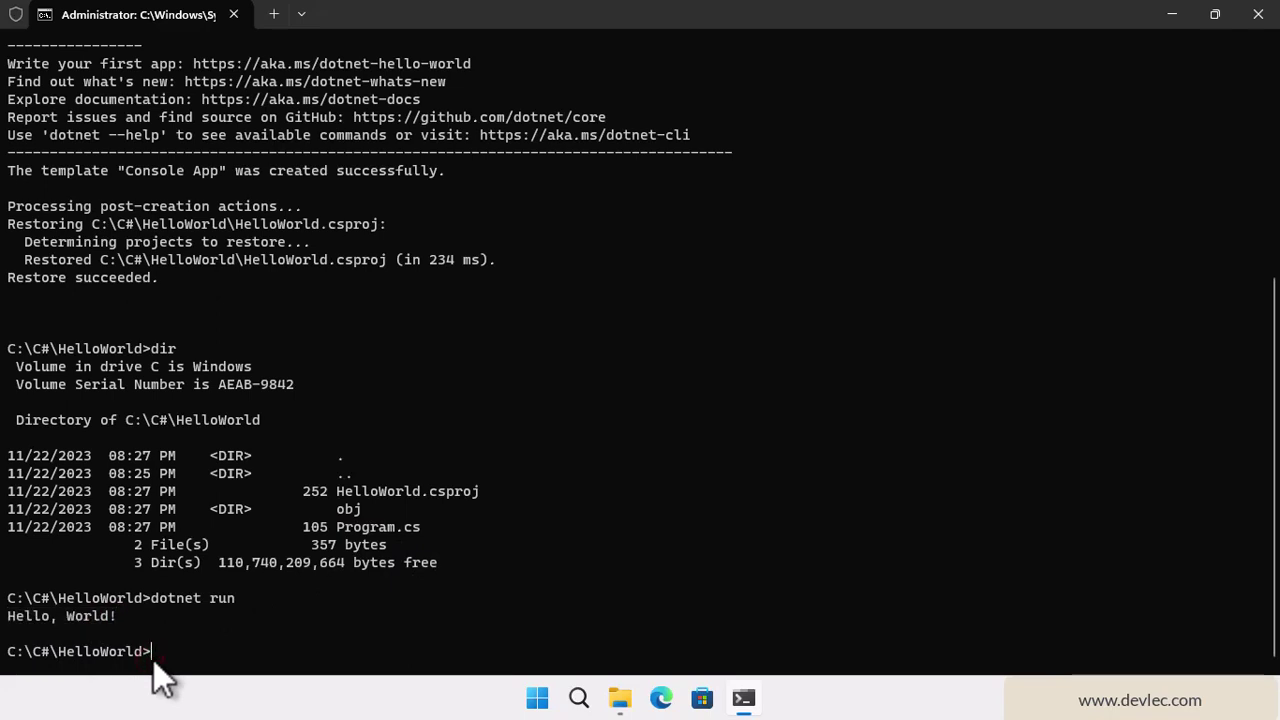